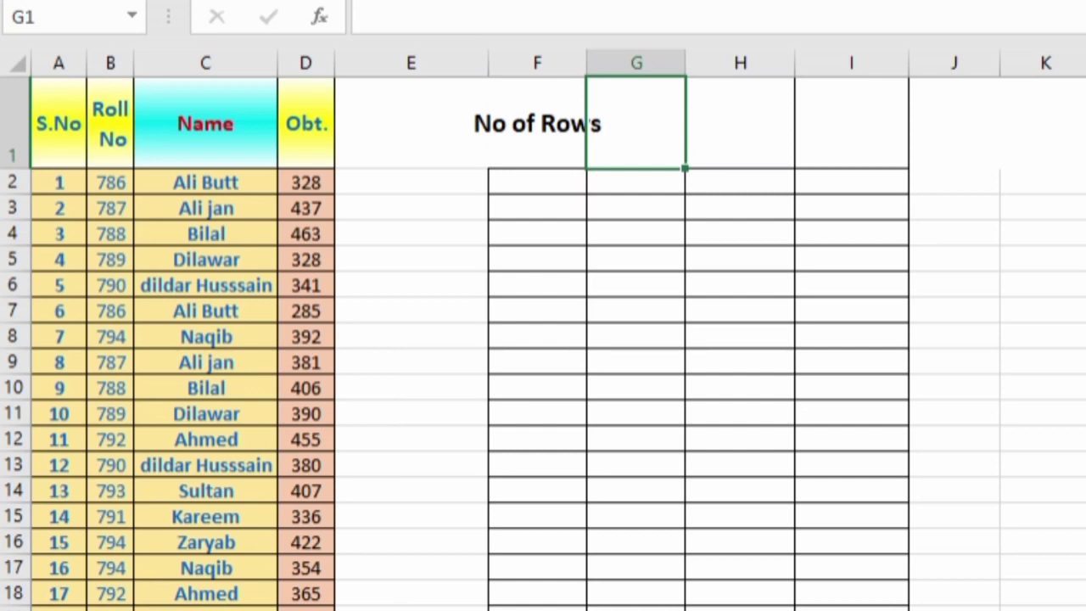
Fit column F to its heading and change the text in F1 to "No of Row".
click(537, 123)
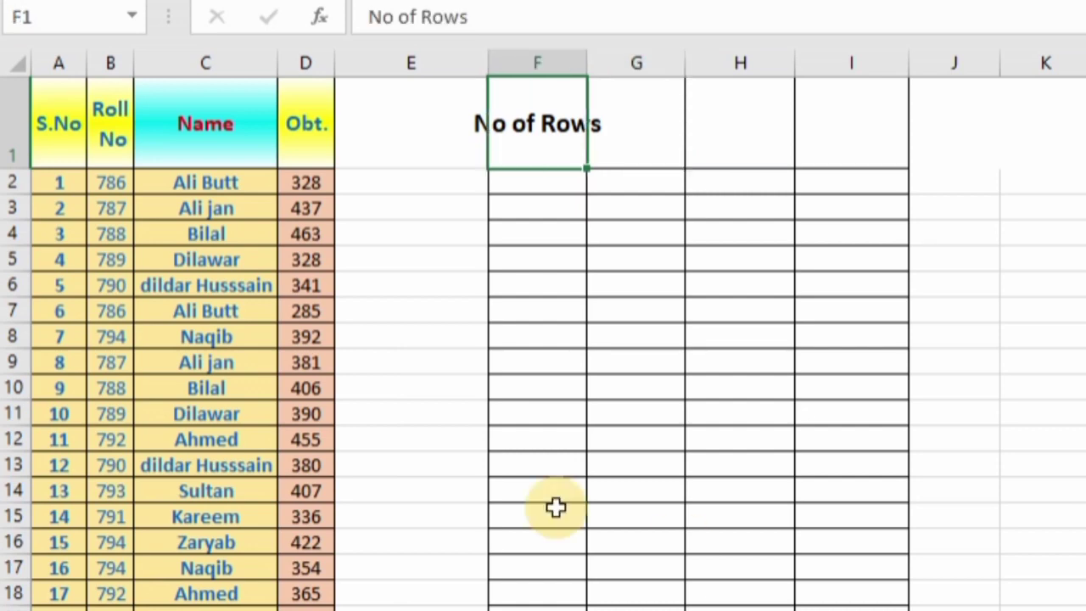
double_click(585, 66)
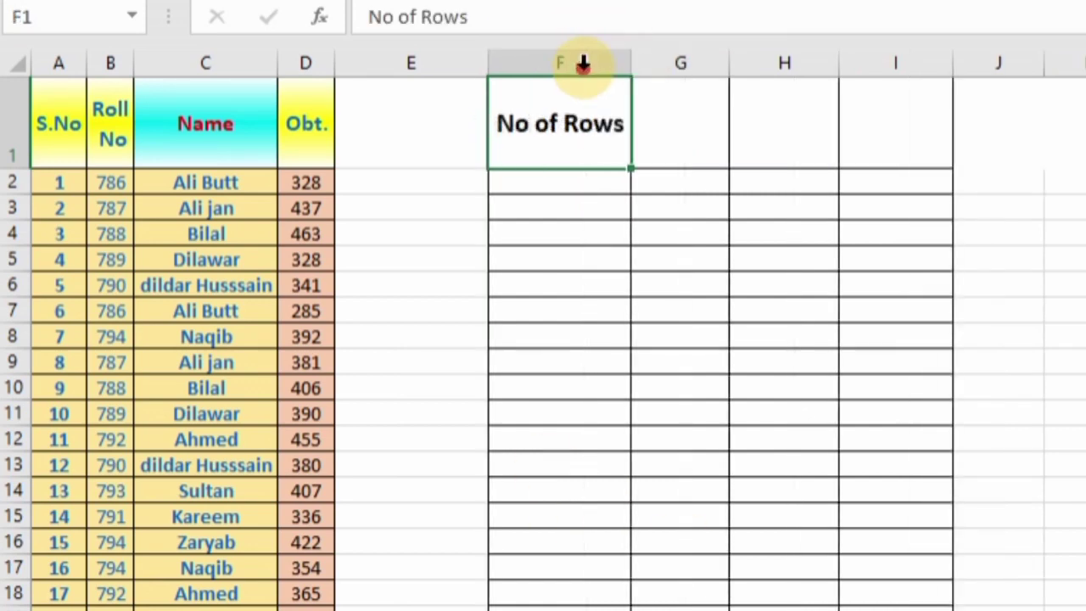
double_click(622, 125)
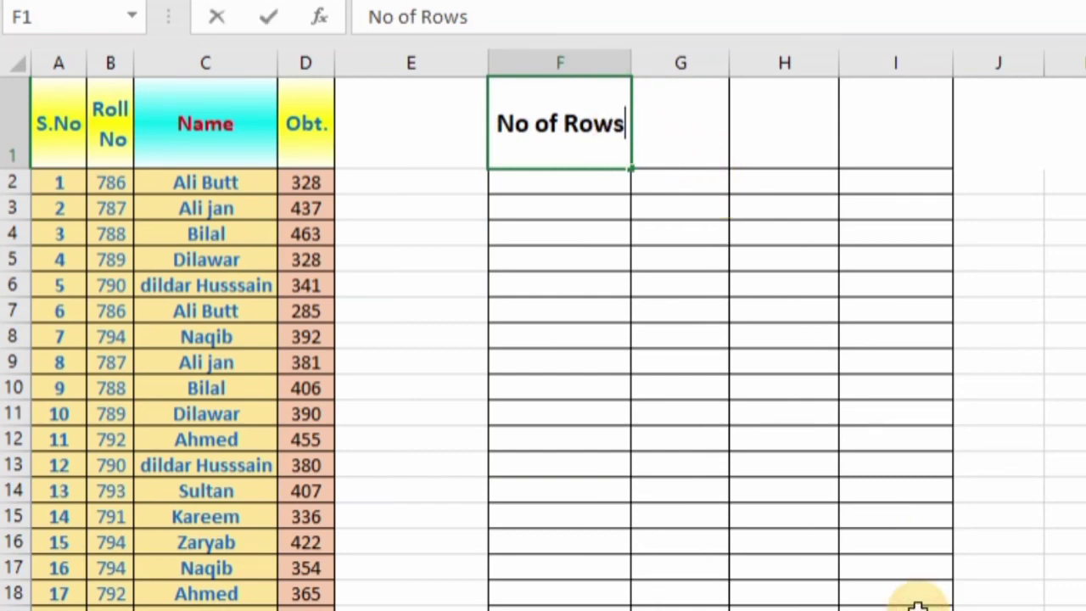
key(BackSpace)
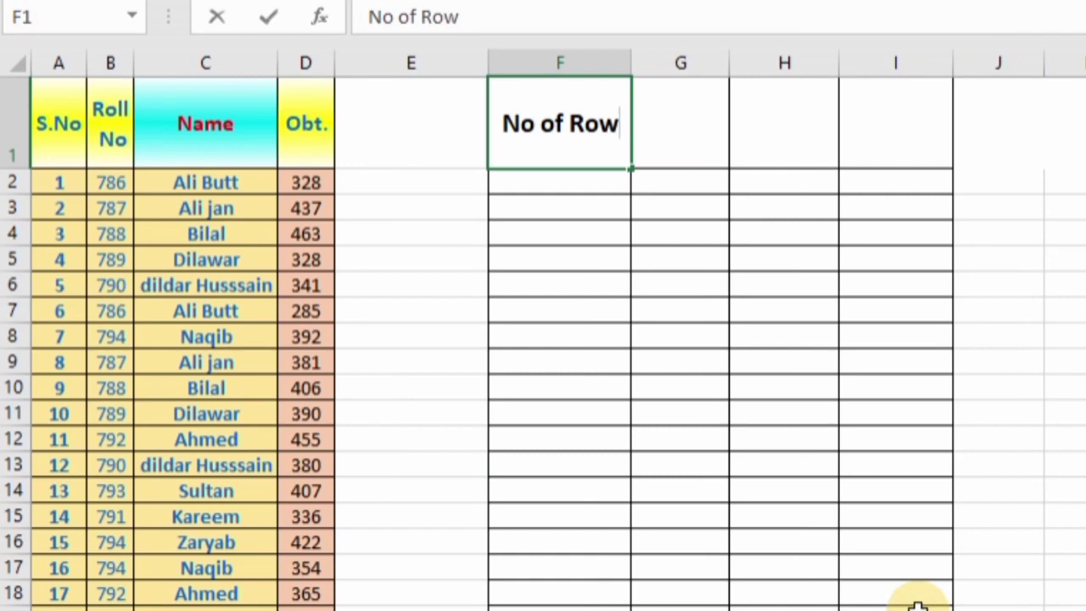
key(Return)
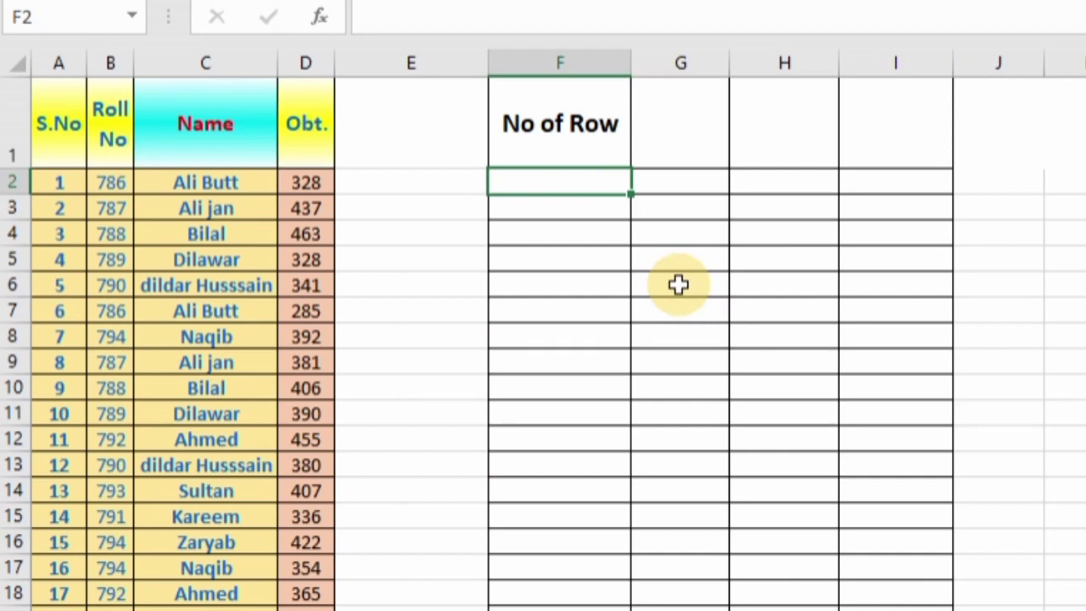
Enter the formula =ROW(E15) in cell F2 to return the row number of E15.
text(=)
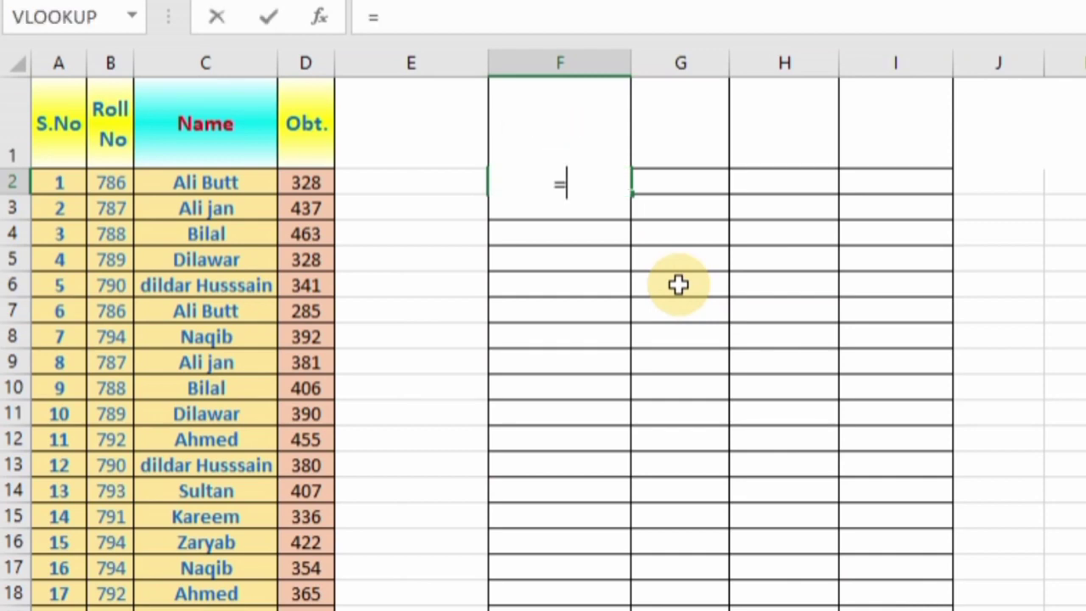
text(ro)
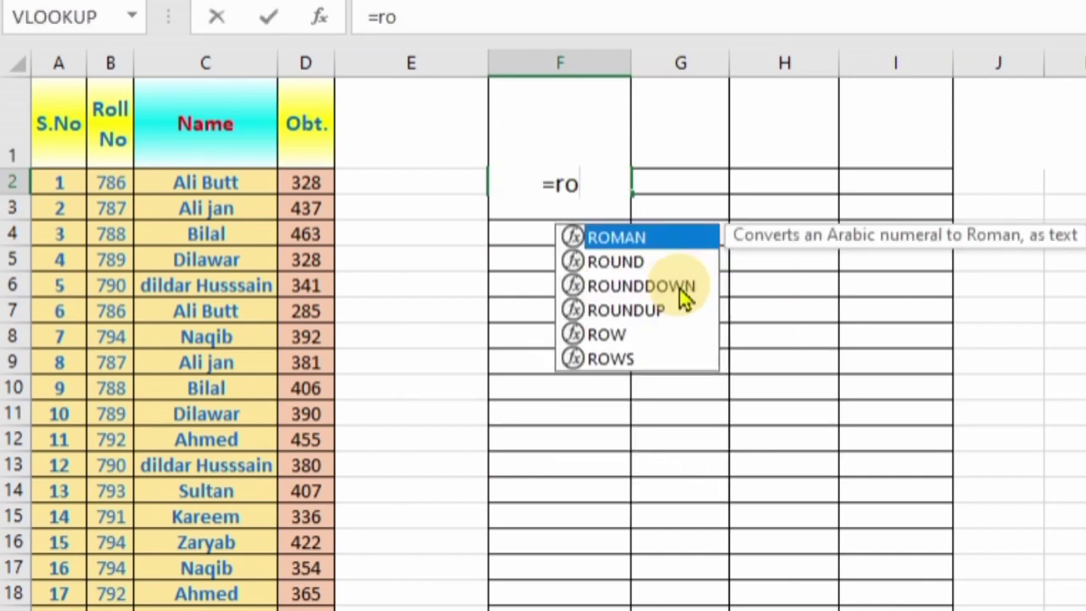
text(w)
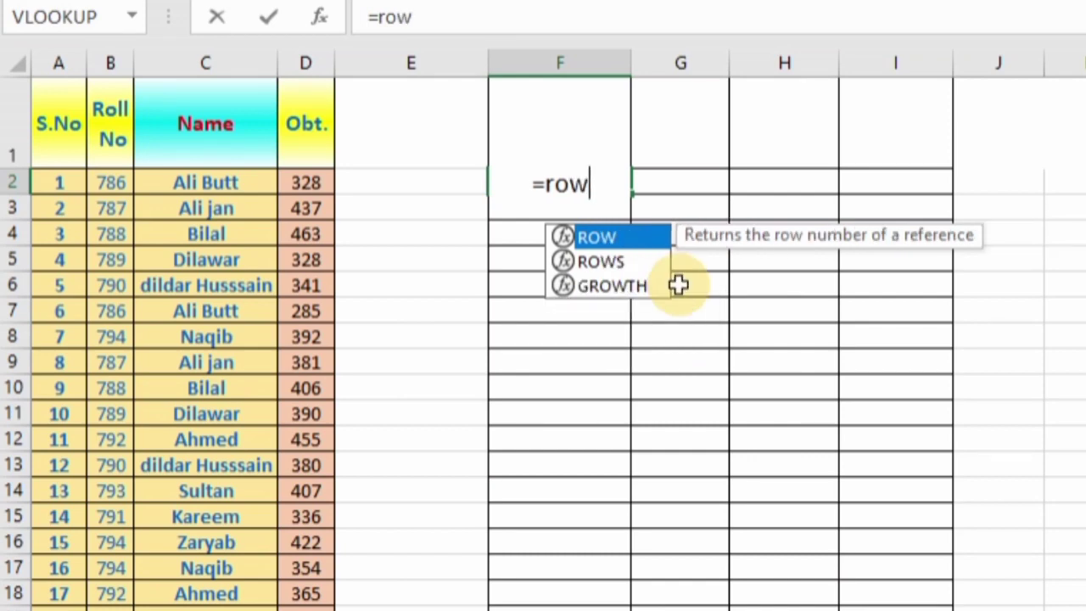
text(()
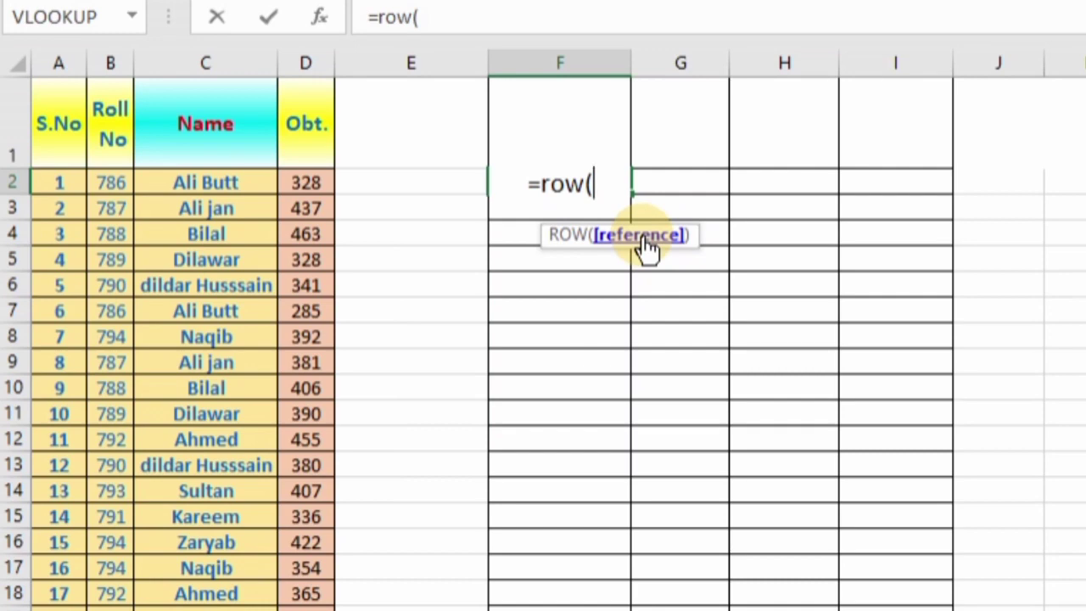
click(398, 521)
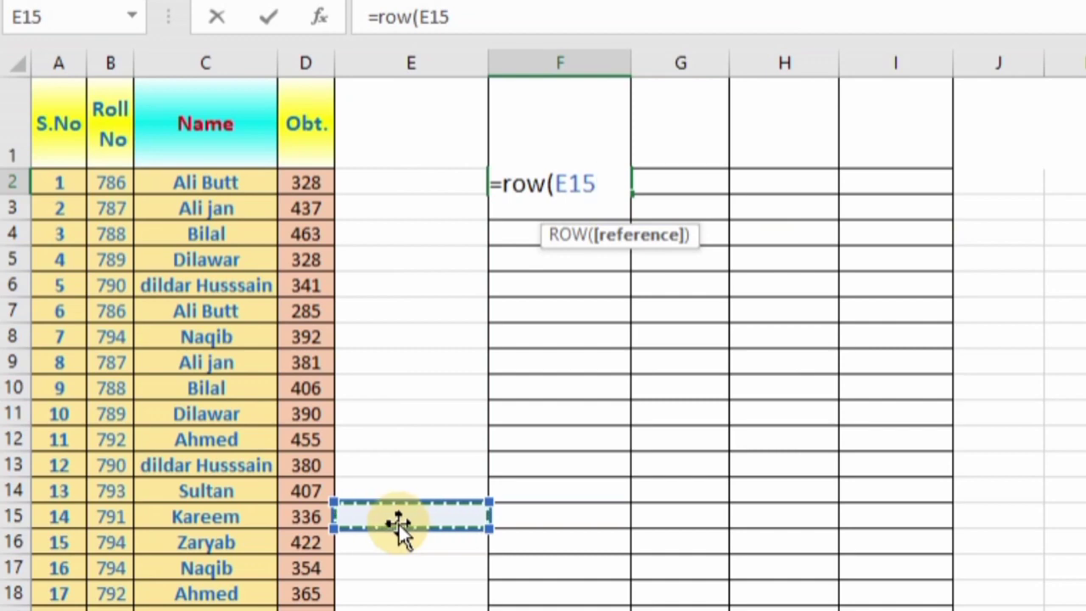
key(Return)
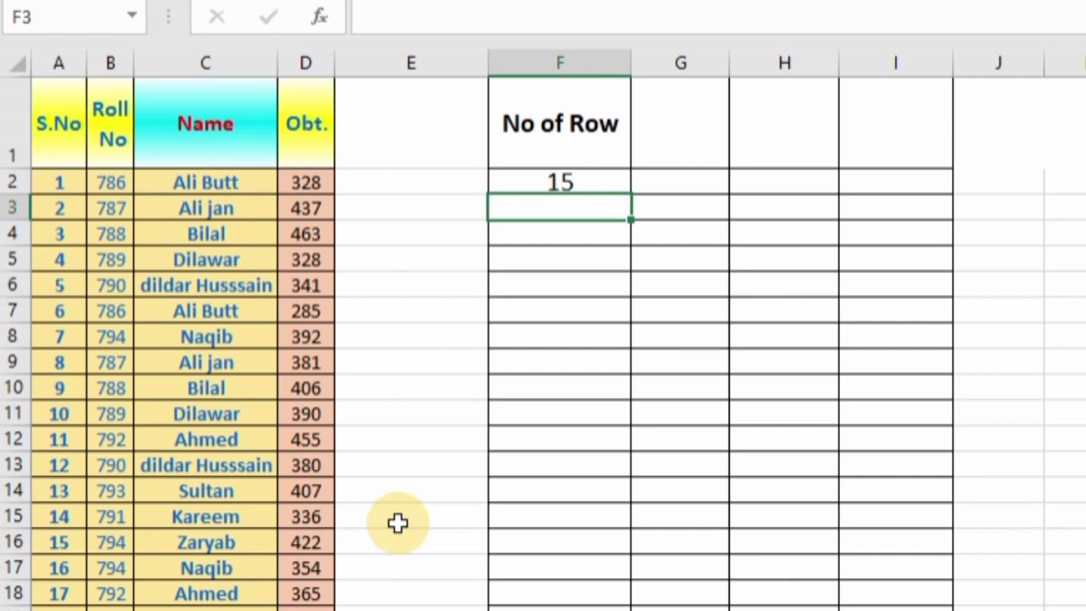
Inspect the reference in the ROW formula in F2 and highlight sheet row 15 for comparison.
key(Up)
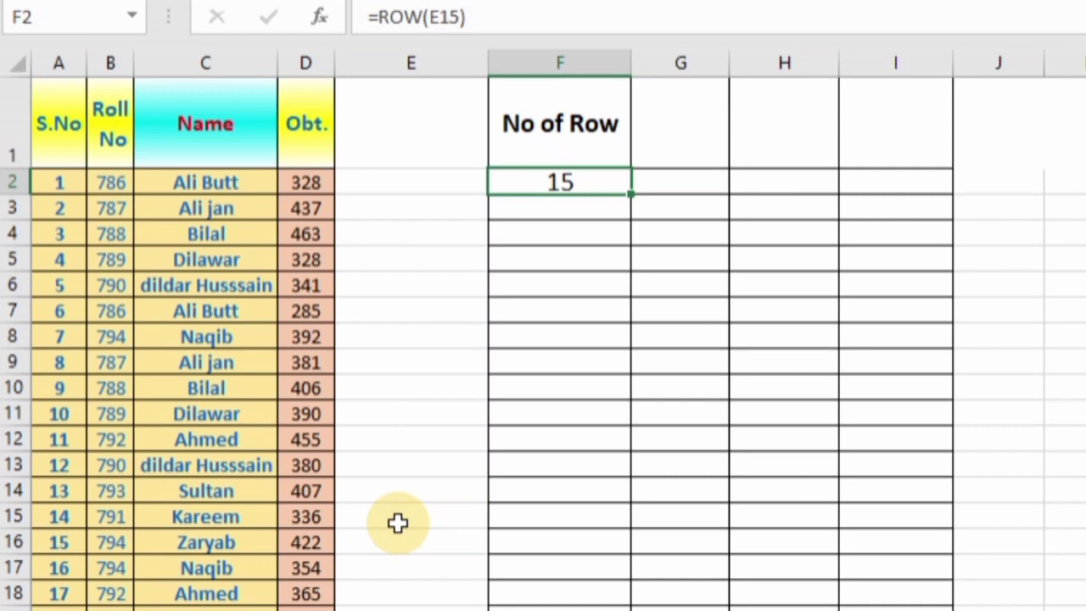
key(F2)
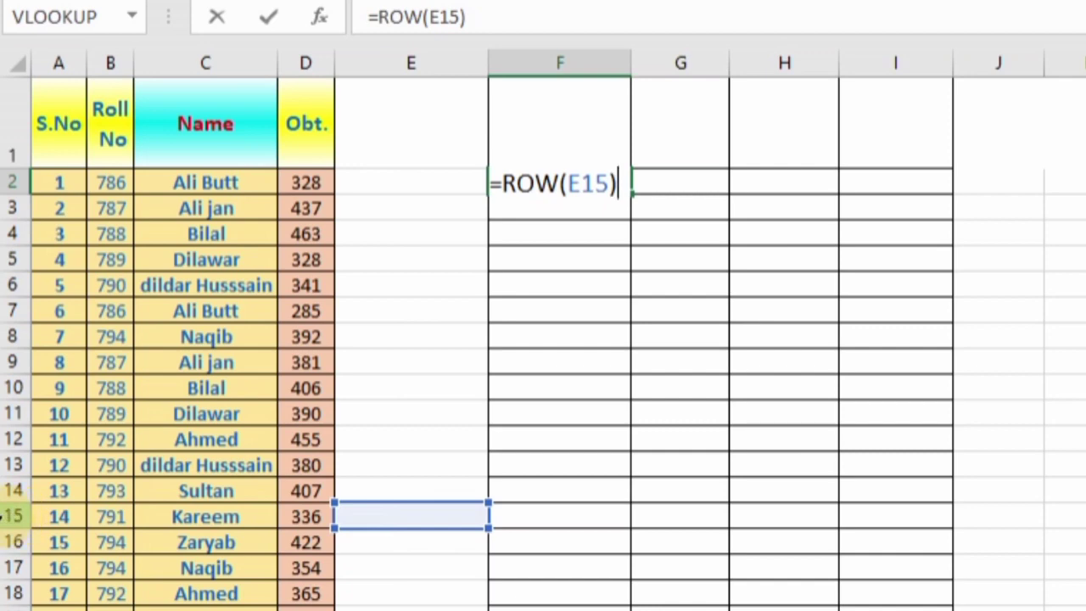
click(16, 515)
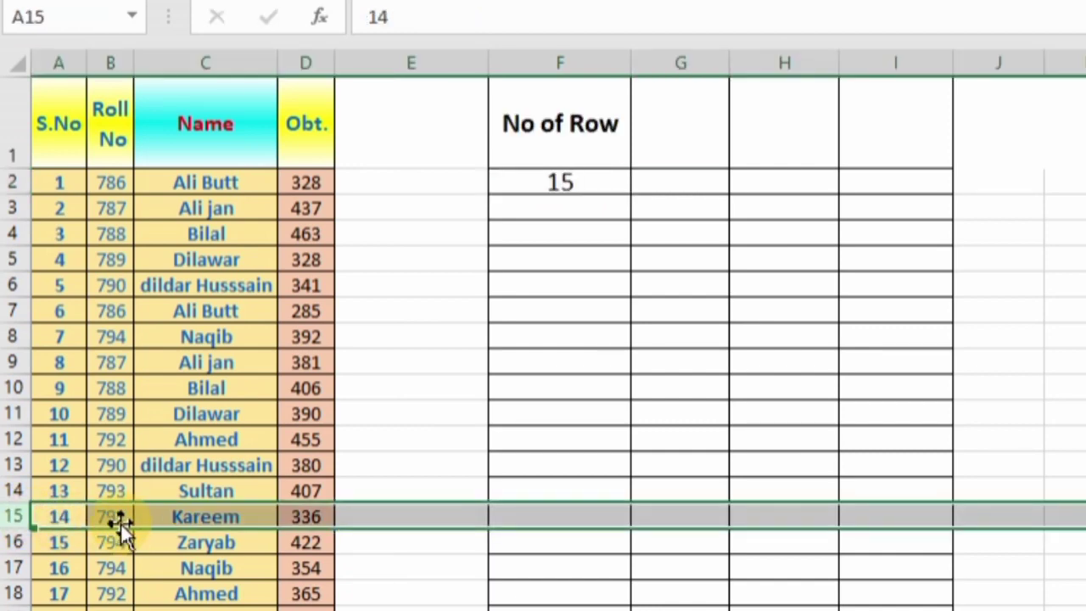
Replace the S.No heading in A1 with 1 and fill the number series down column A to match the row numbers.
click(67, 127)
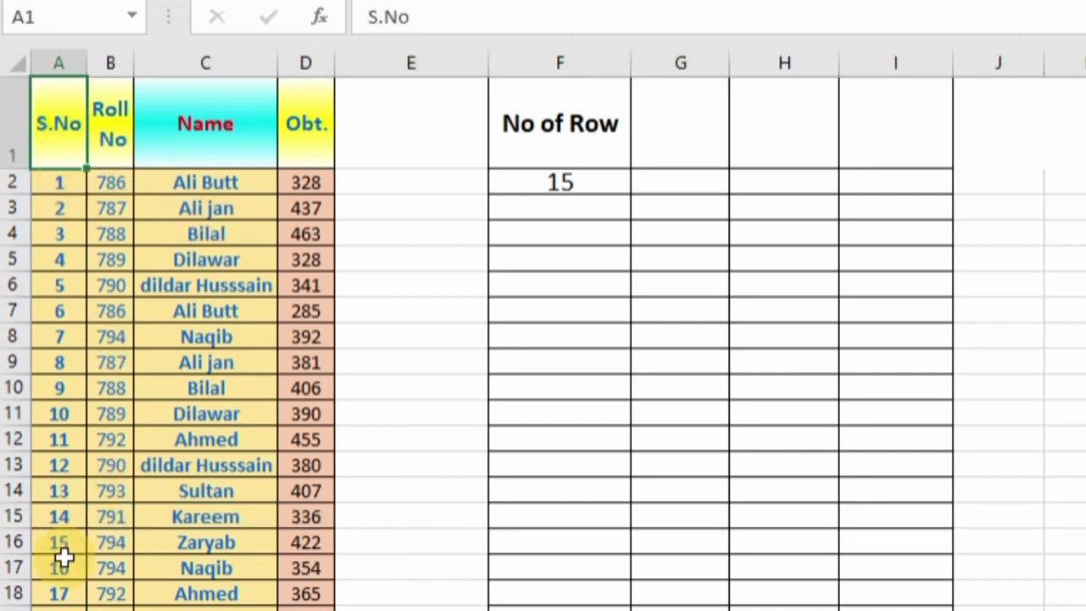
click(66, 120)
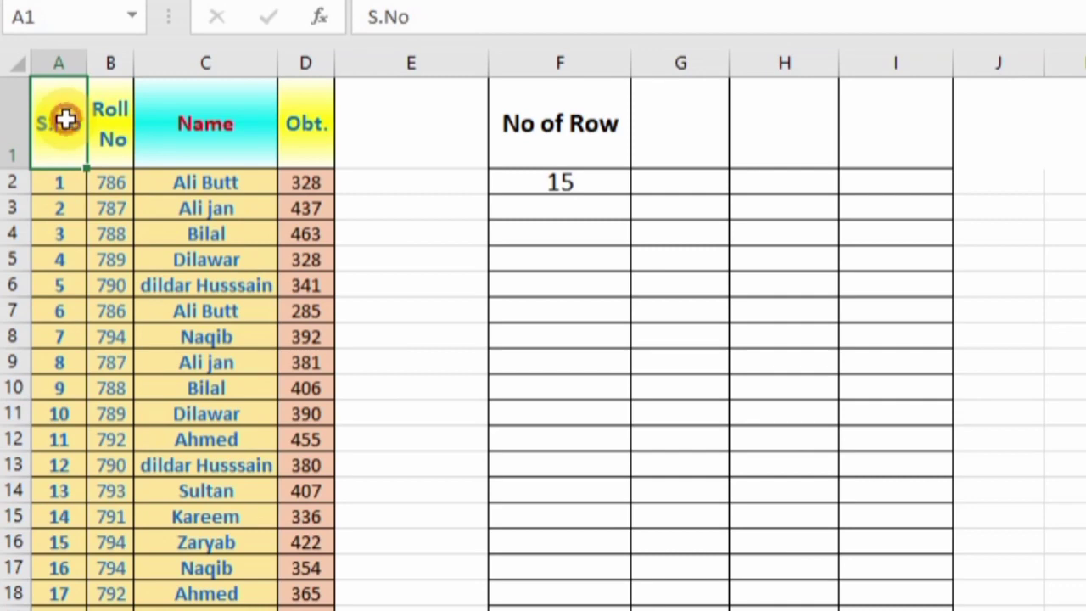
text(1)
key(Return)
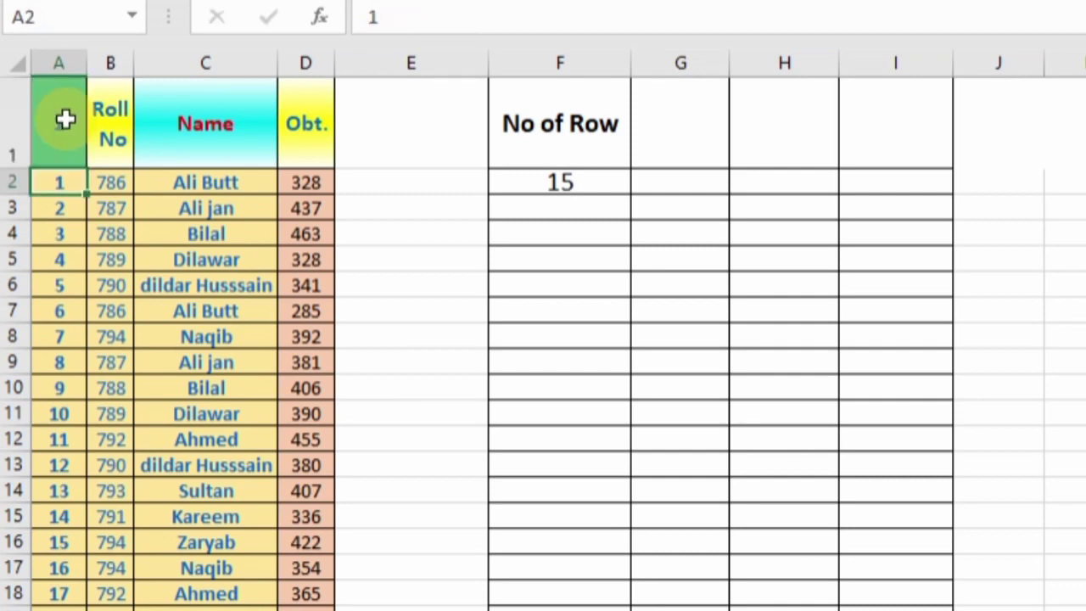
click(70, 135)
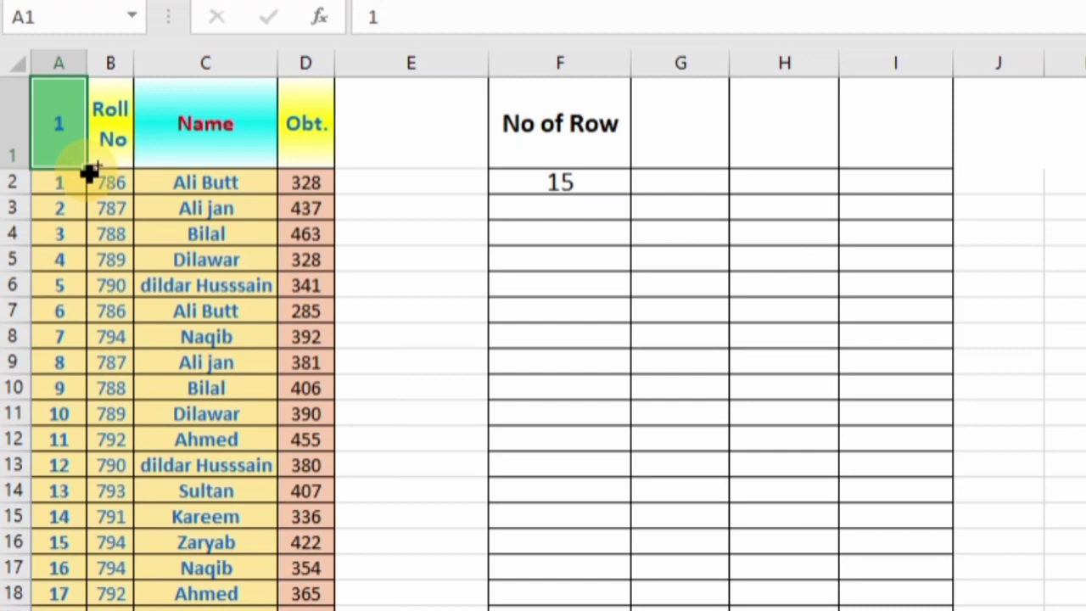
drag(90, 172, 95, 609)
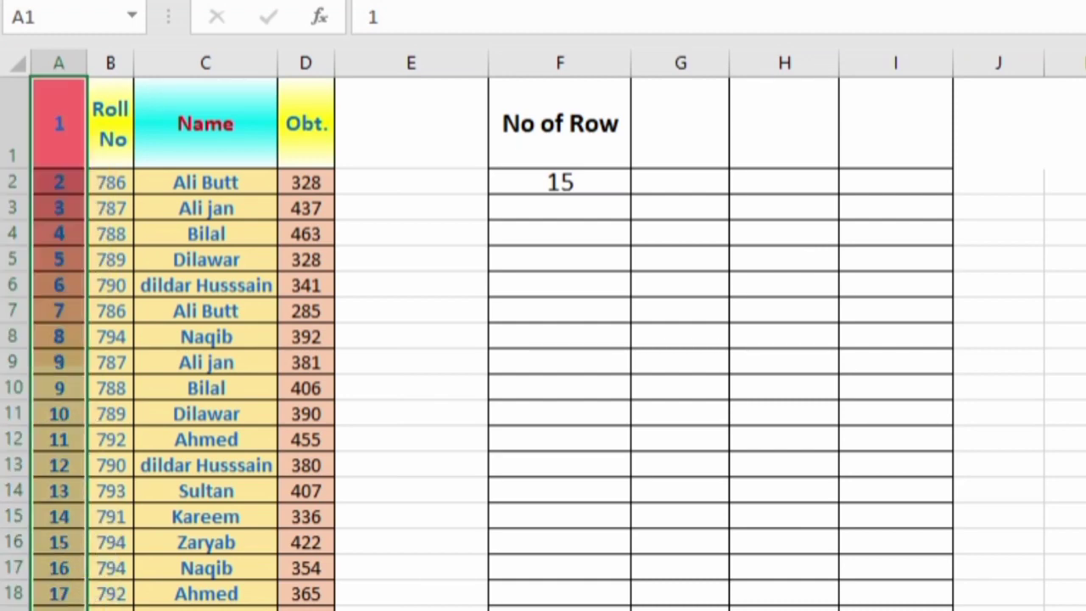
Compare the numbering in column A with the cell referenced by the ROW formula in F2.
click(65, 109)
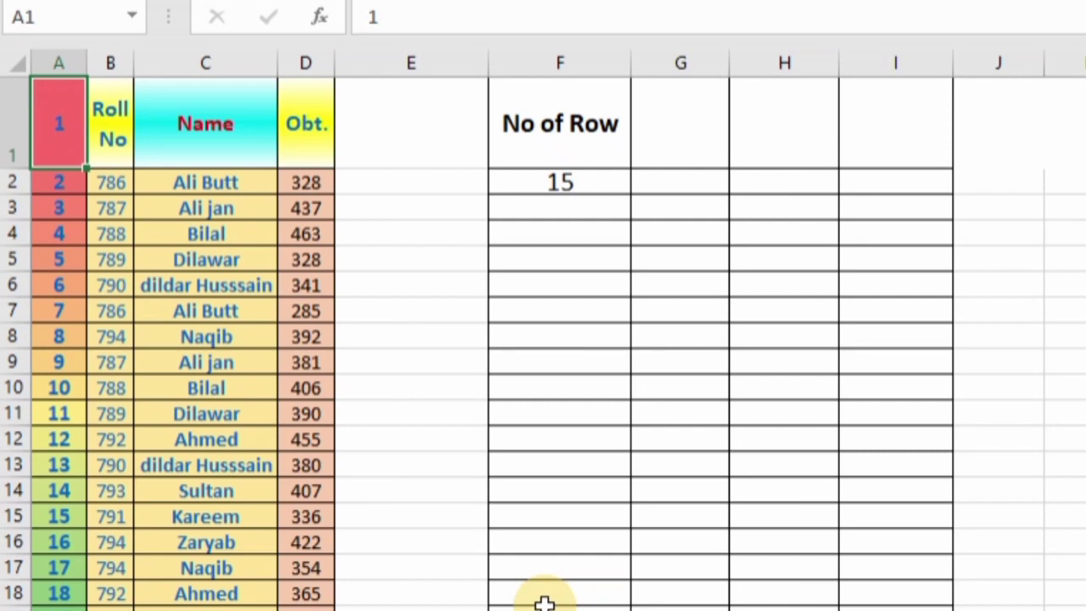
double_click(599, 175)
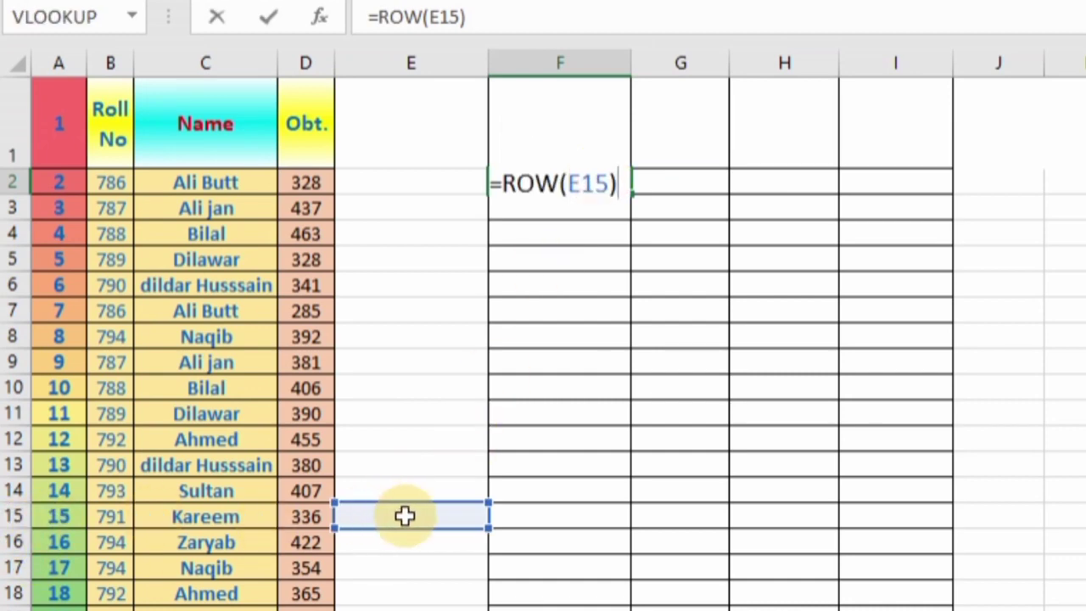
key(Return)
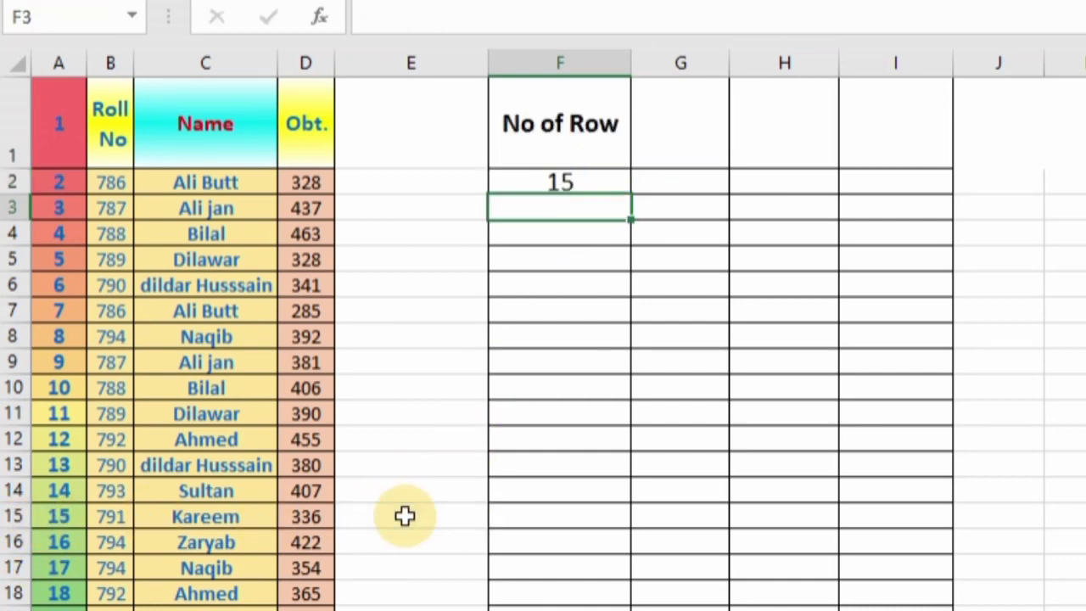
Add the heading "No of Column" in G1 and fit column G to its width.
click(670, 132)
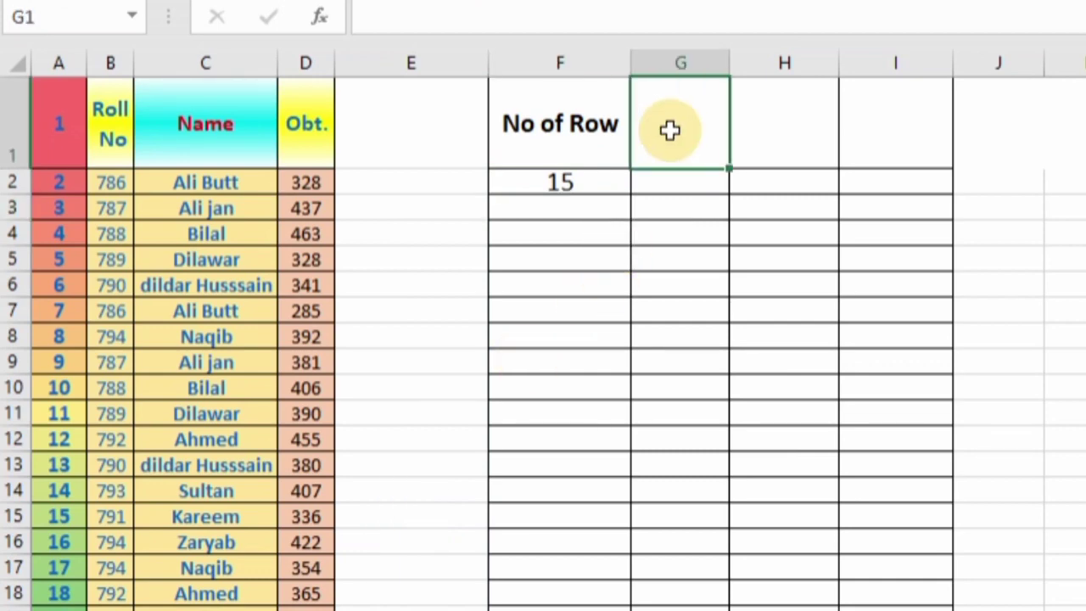
text(No)
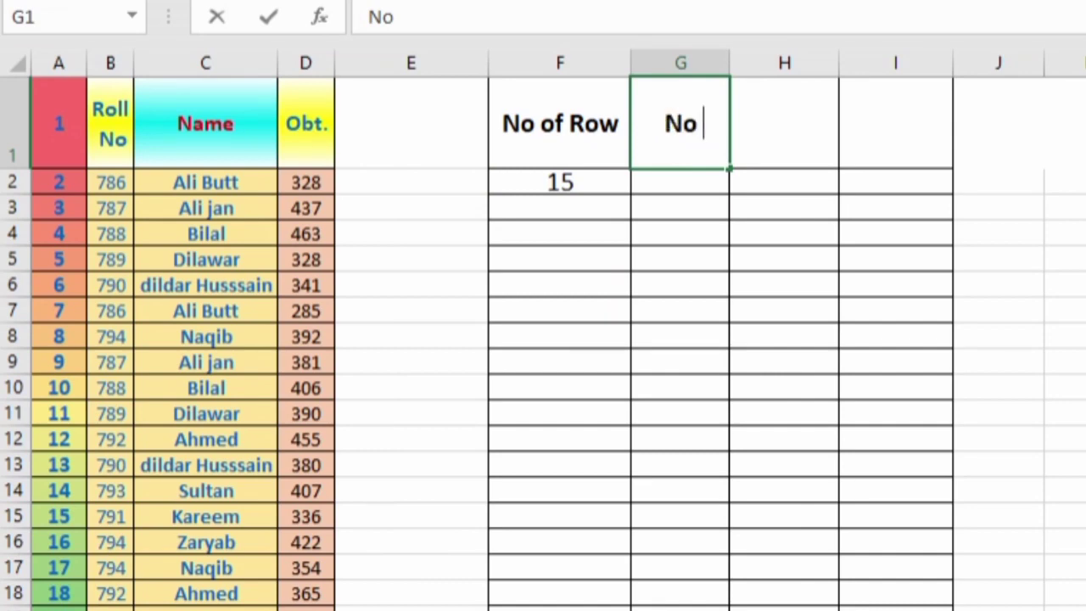
text( of C)
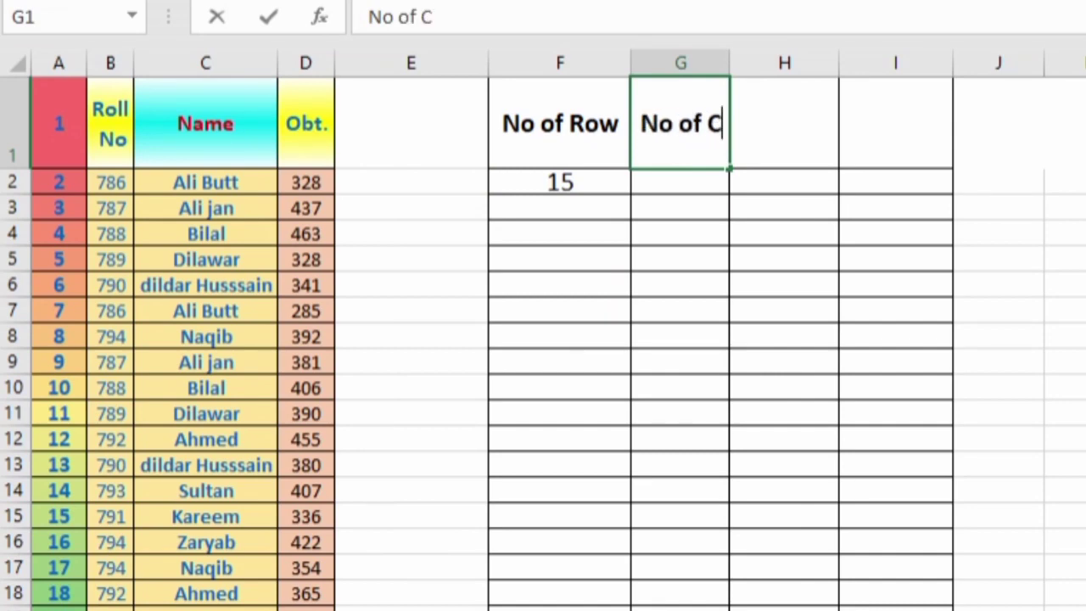
text(olumn)
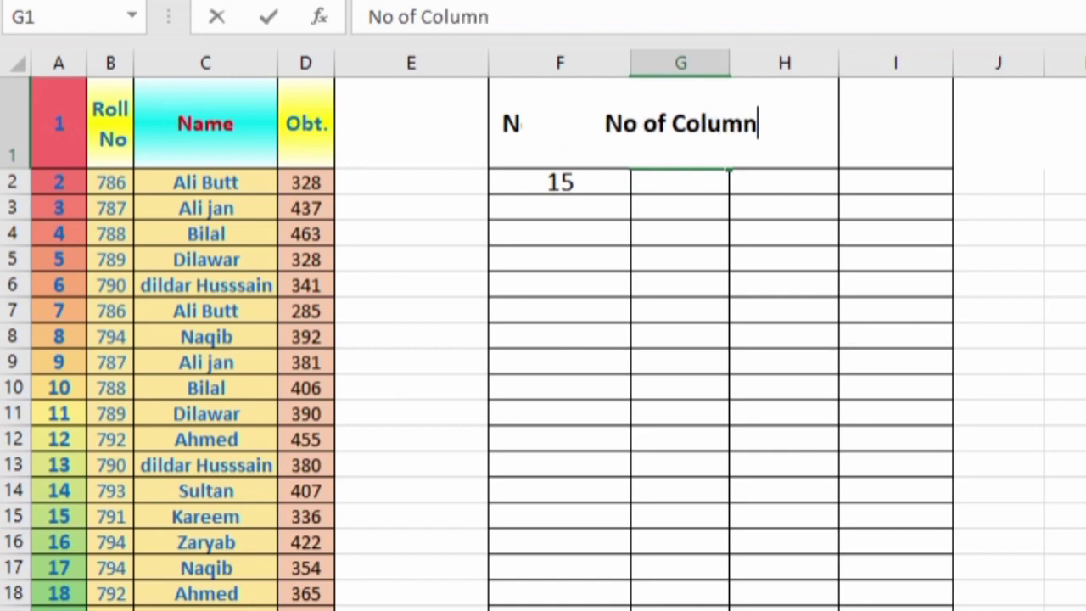
key(Return)
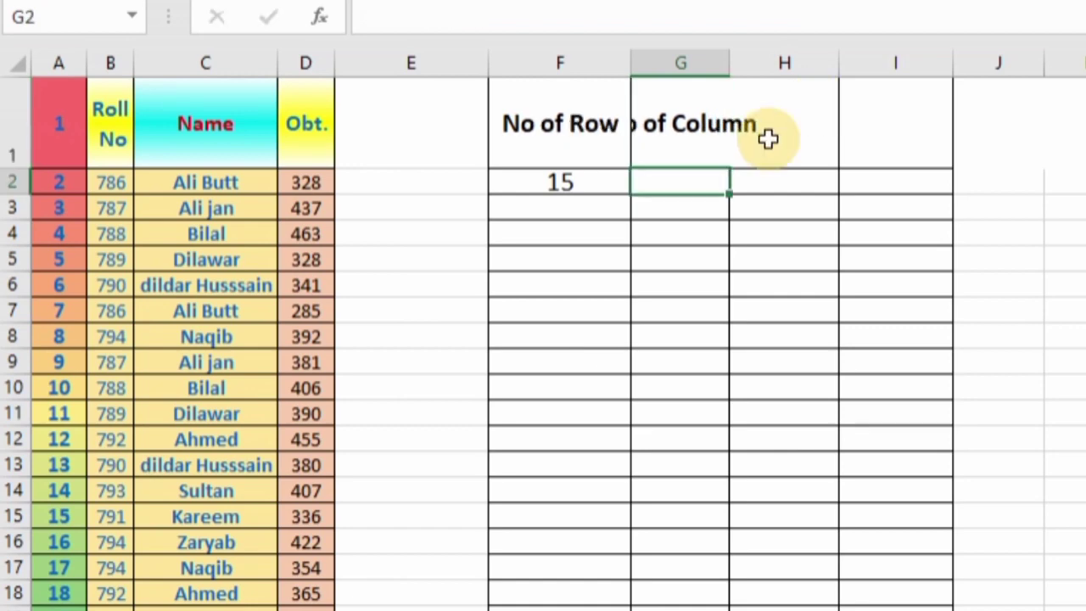
double_click(730, 66)
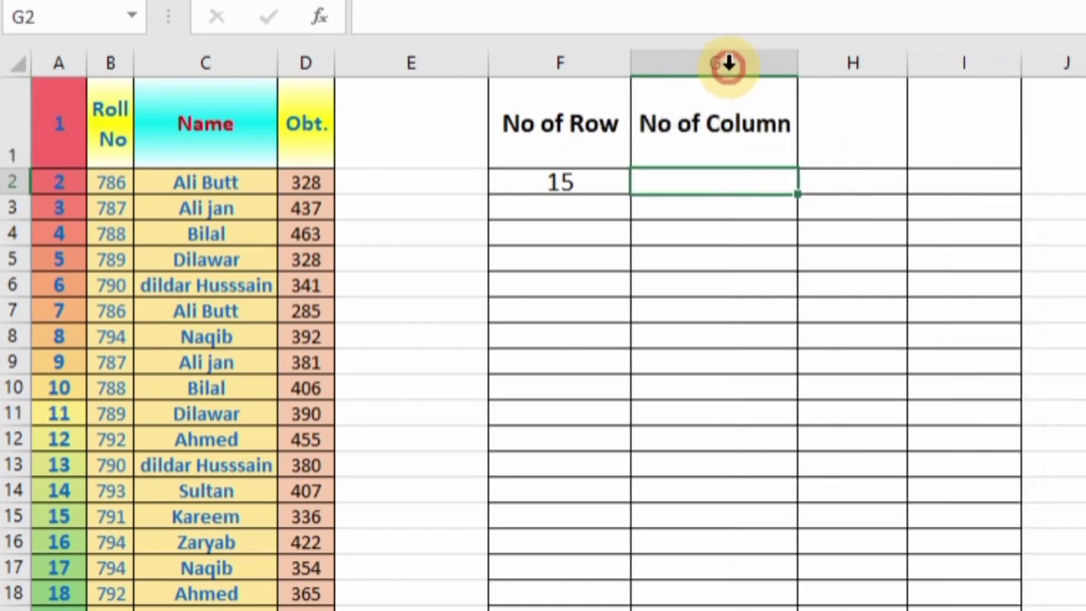
Enter the formula =COLUMN(J5) in cell G2 to return the column number of J5.
text(=)
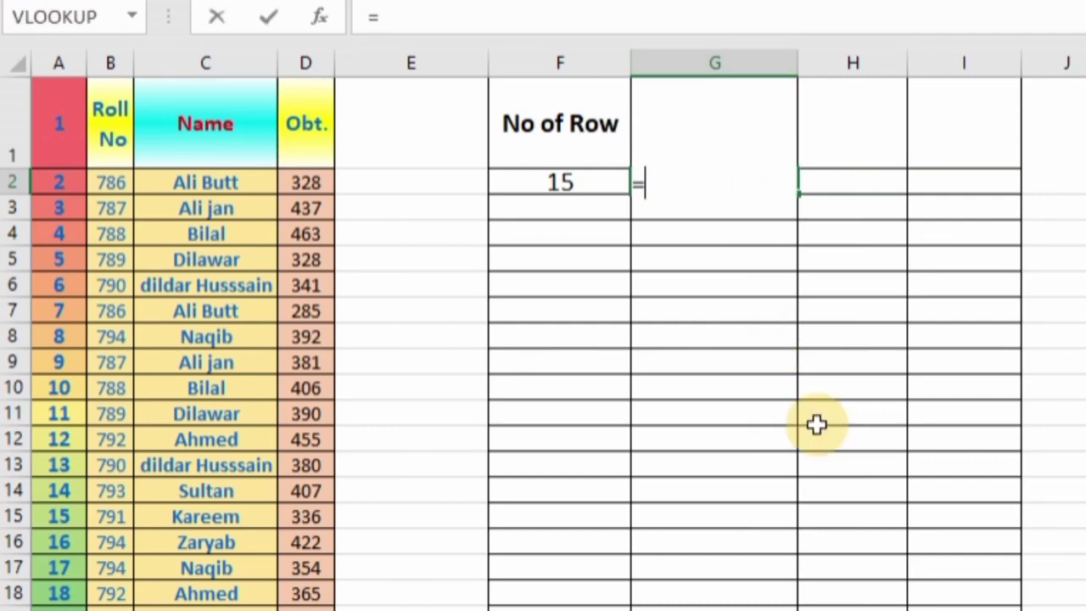
text(col)
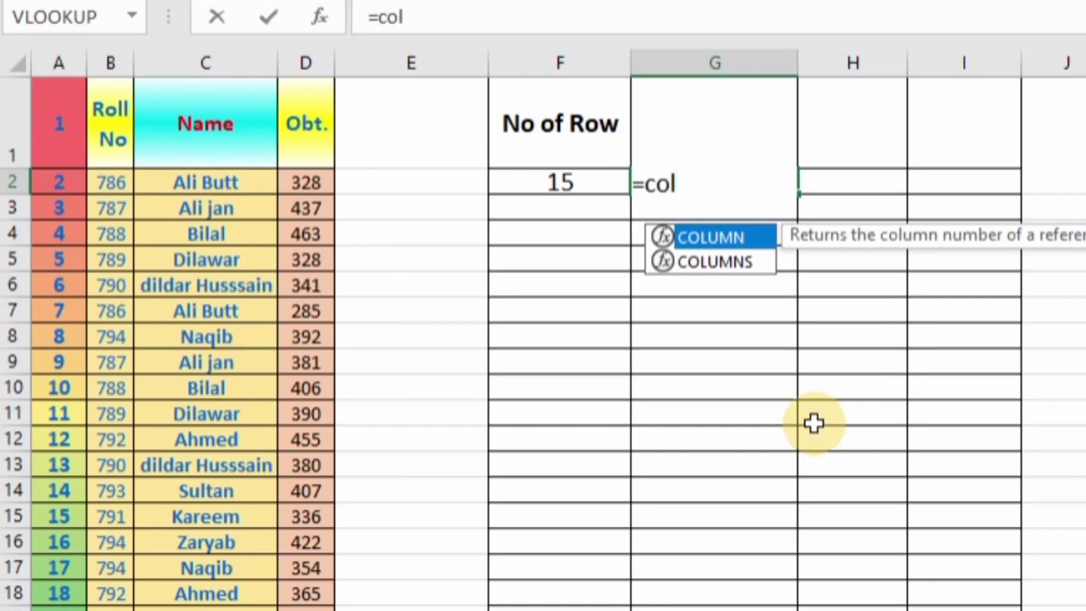
double_click(762, 237)
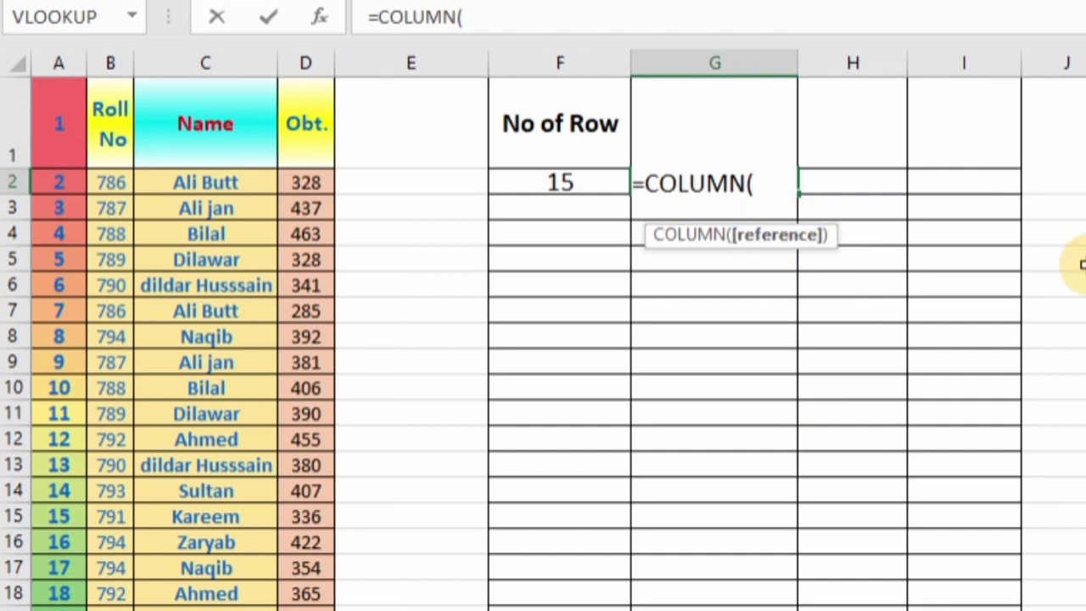
click(1077, 263)
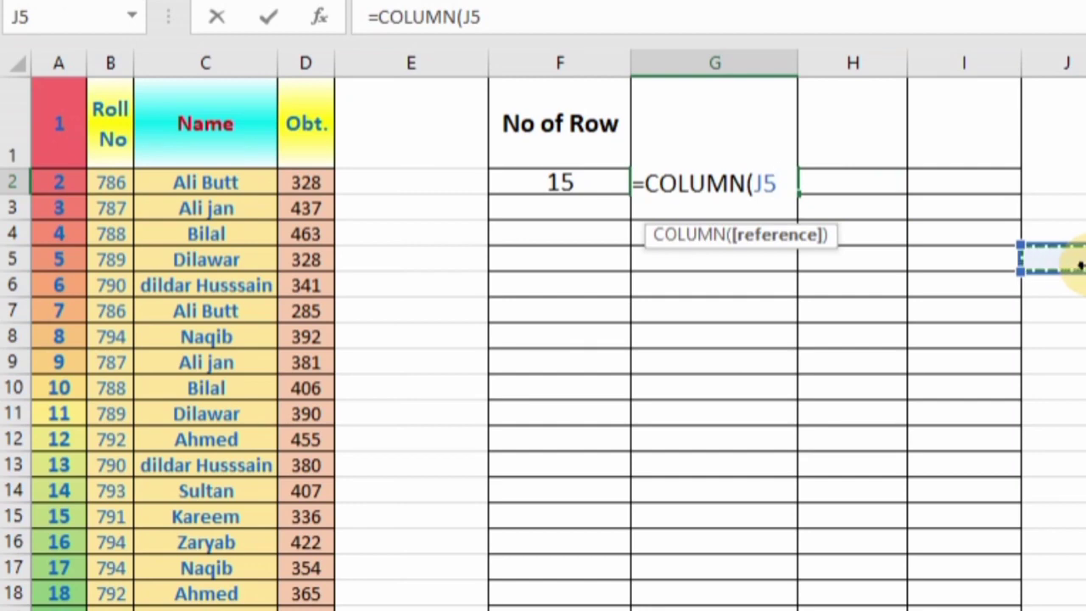
key(Return)
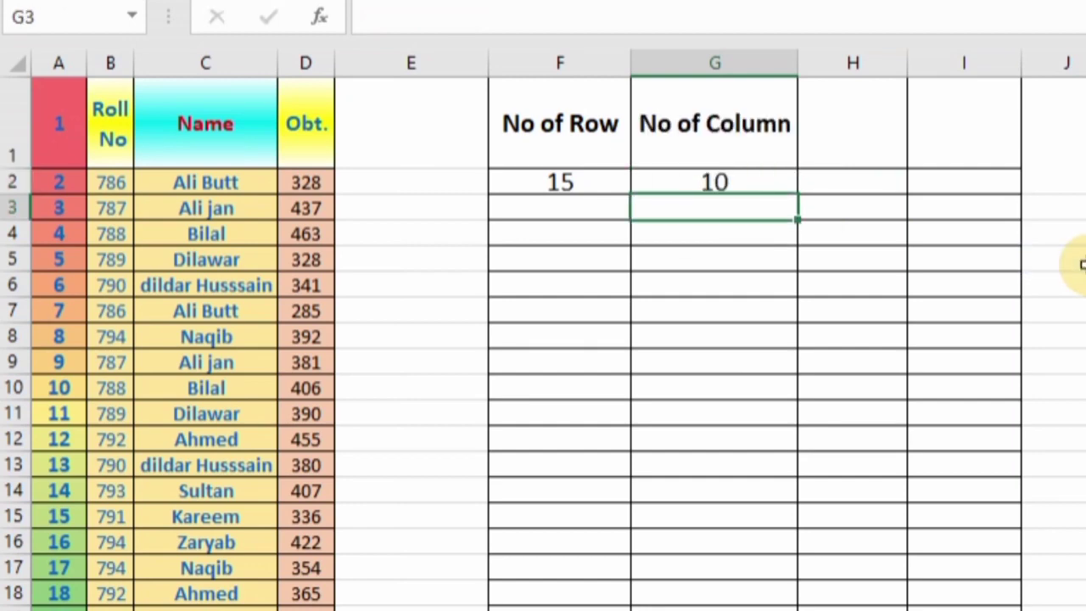
Review the COLUMN formula in cell G2 and the cell it references.
key(Right)
key(Right)
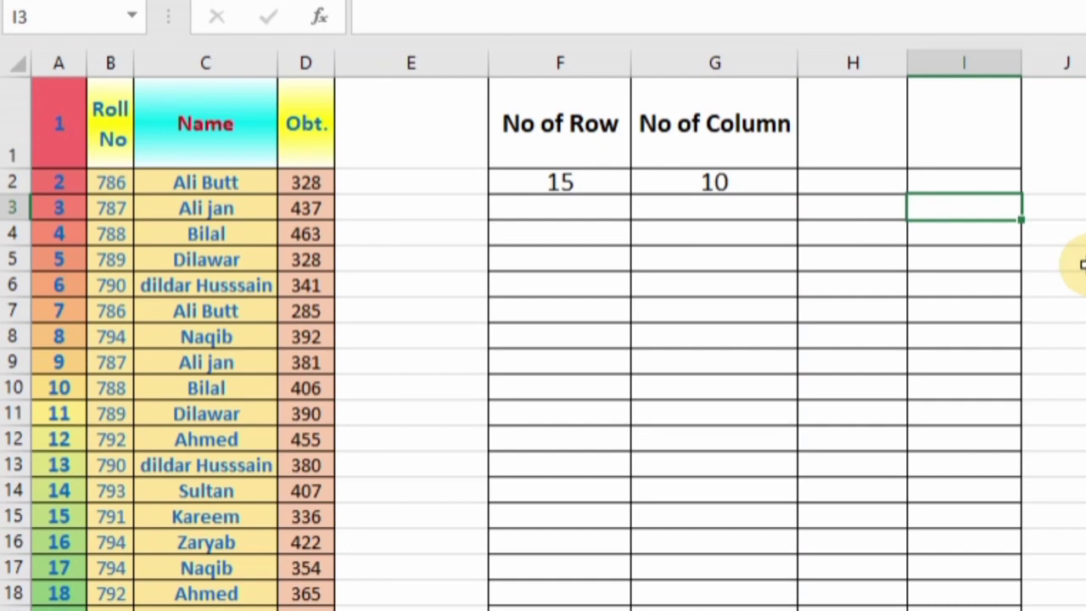
click(739, 176)
double_click(742, 180)
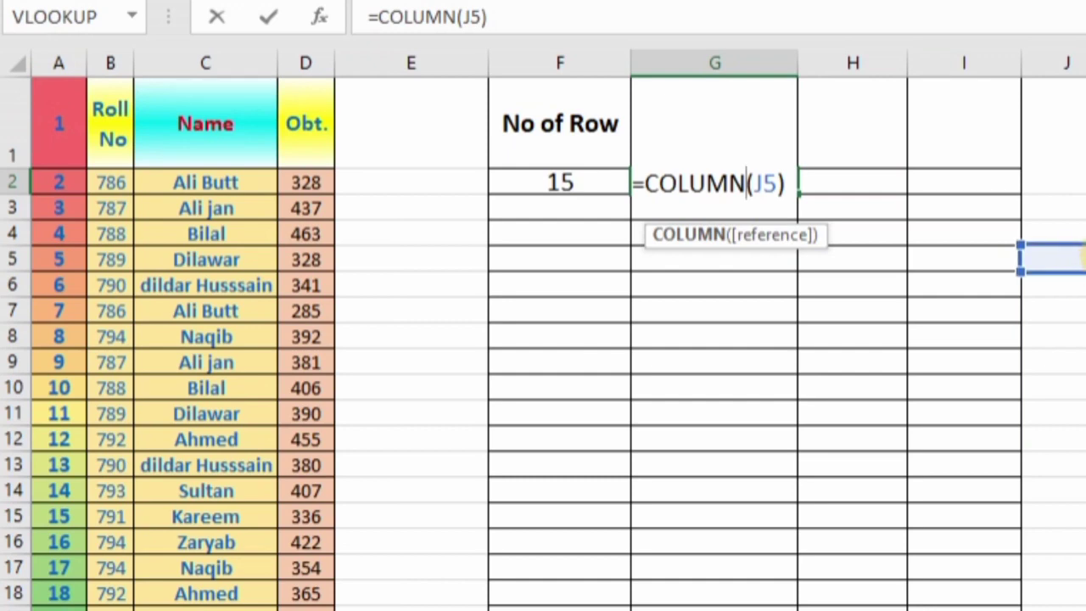
key(Return)
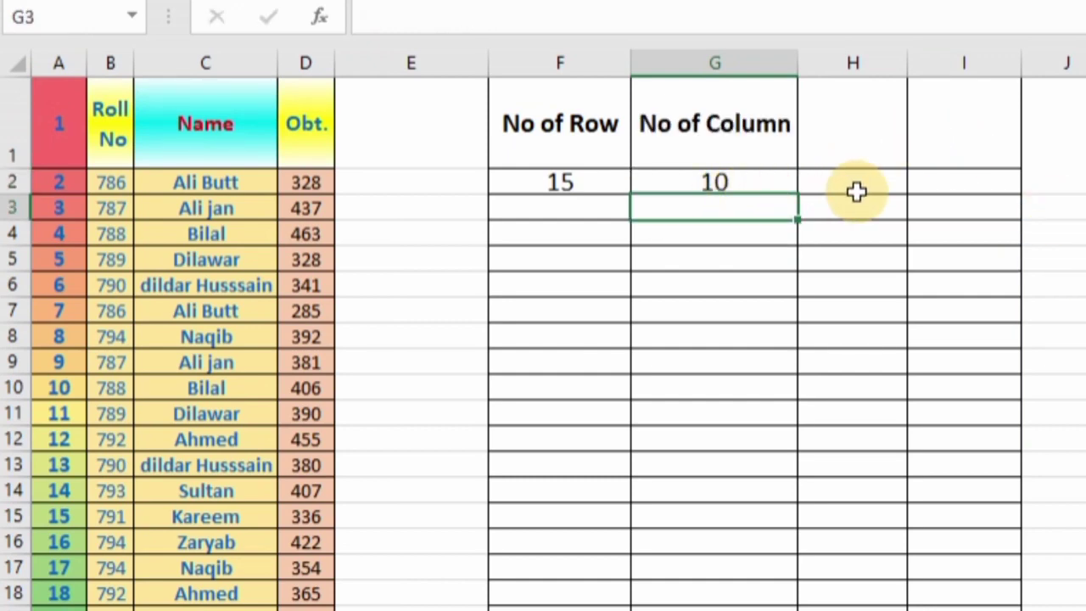
Replace the heading in cell F1 with "Row formula".
click(859, 137)
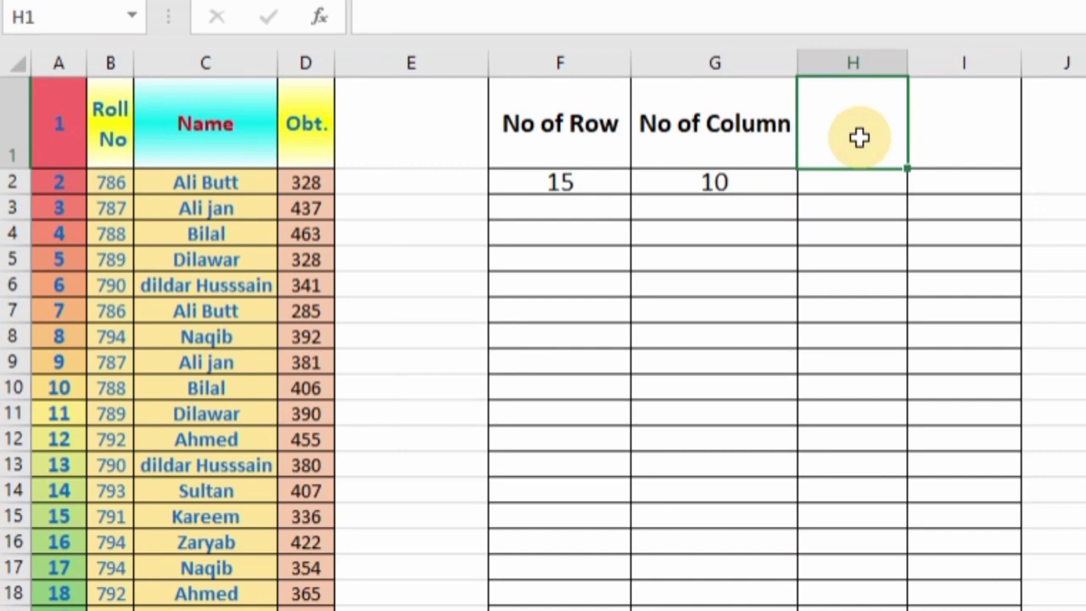
click(569, 141)
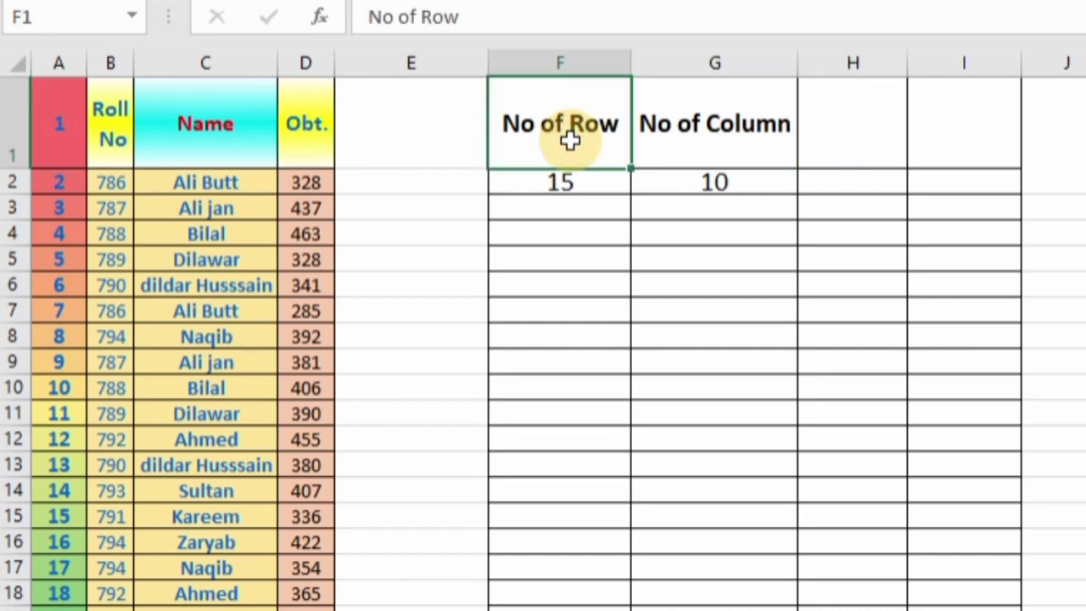
text(Row)
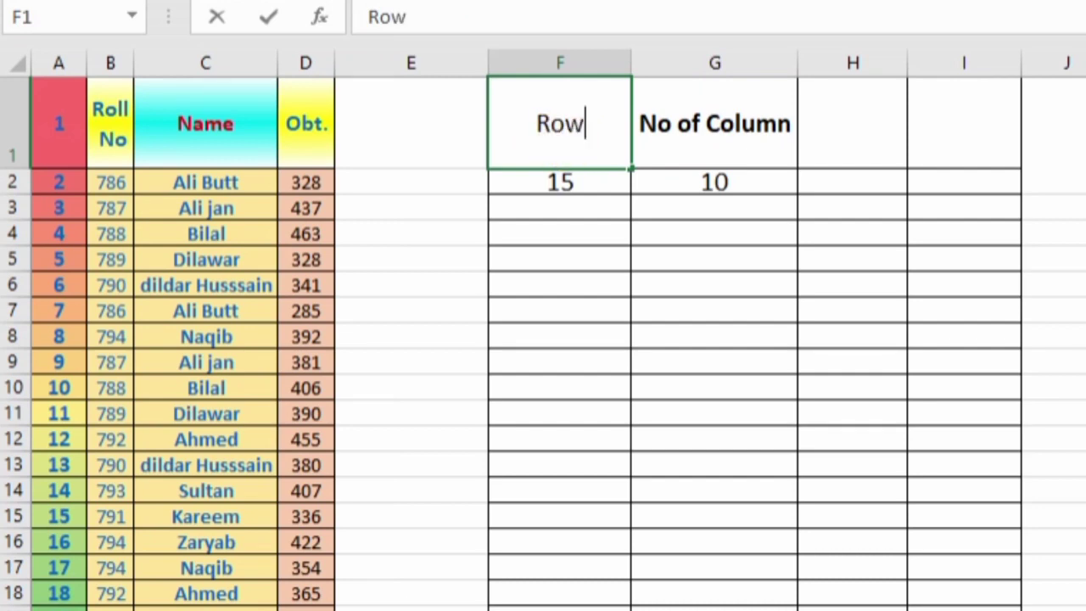
text( fo)
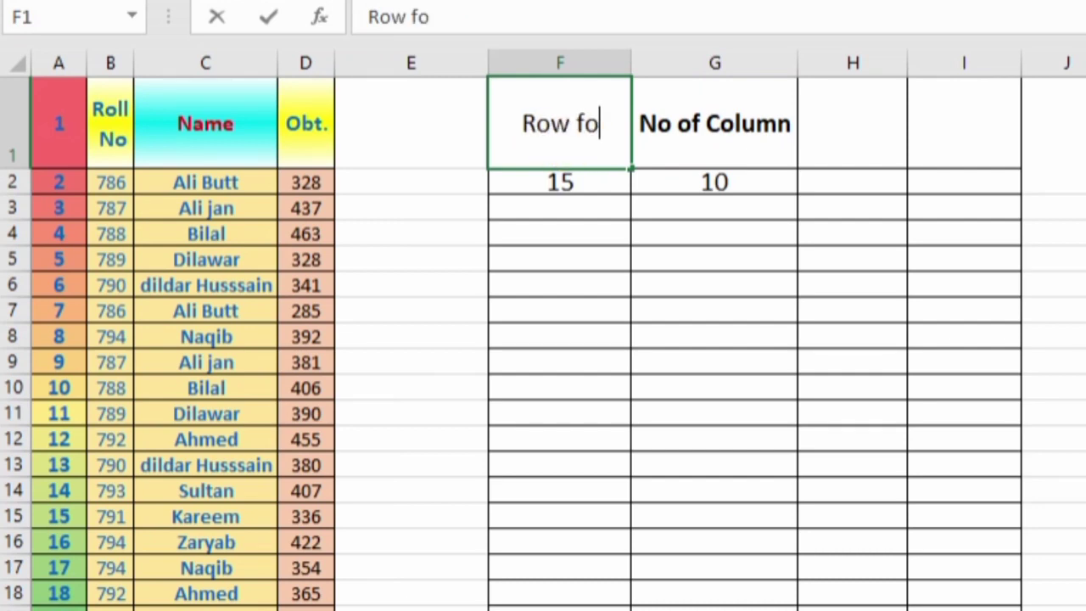
text(rmula)
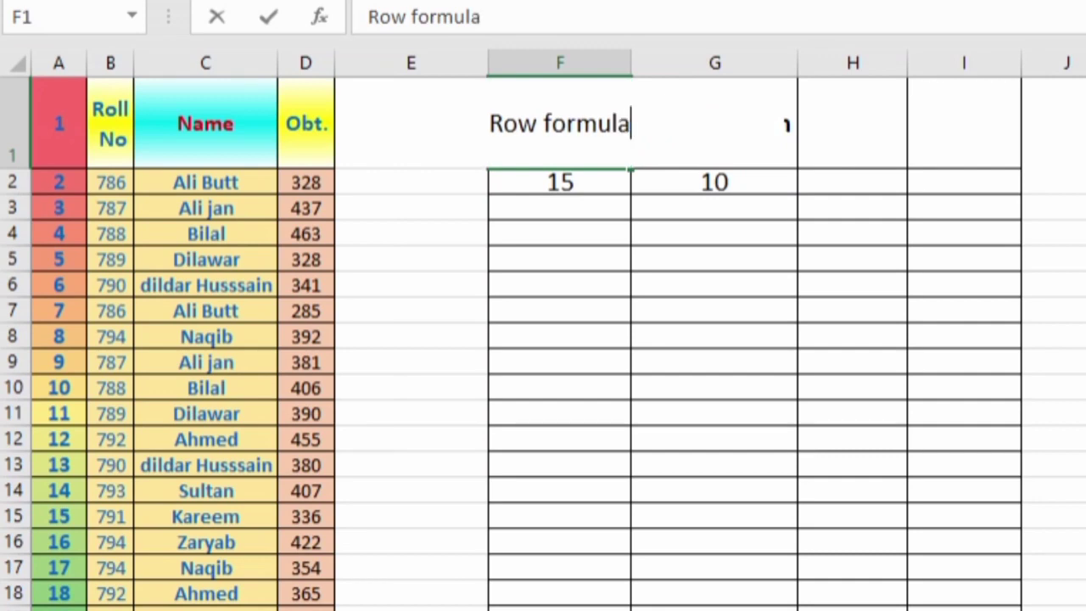
key(Tab)
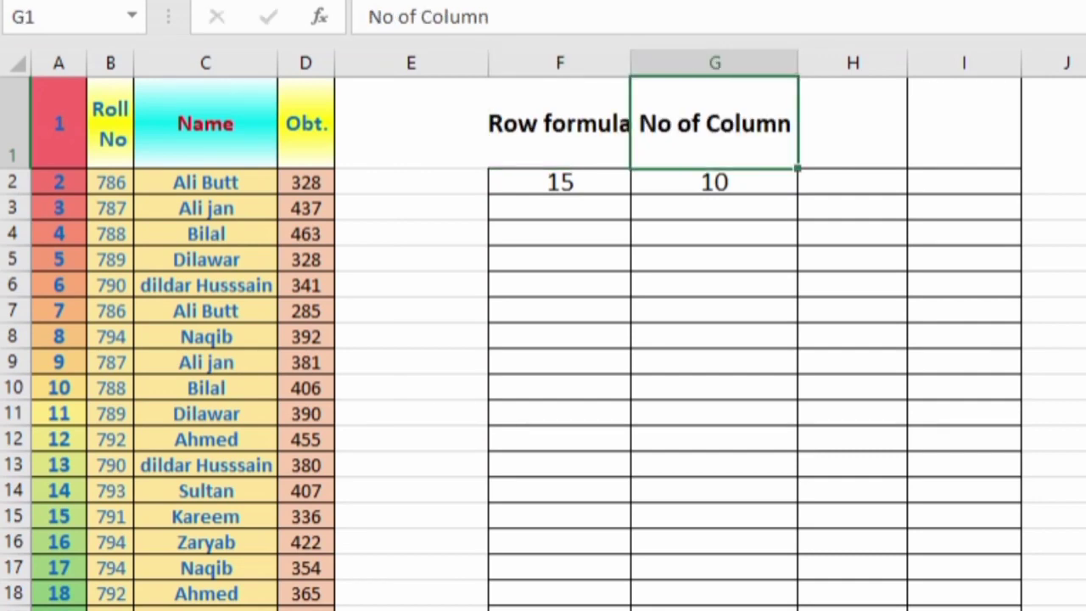
Replace the heading in G1 with "column formula" and fit columns G and F to their headings.
text(co)
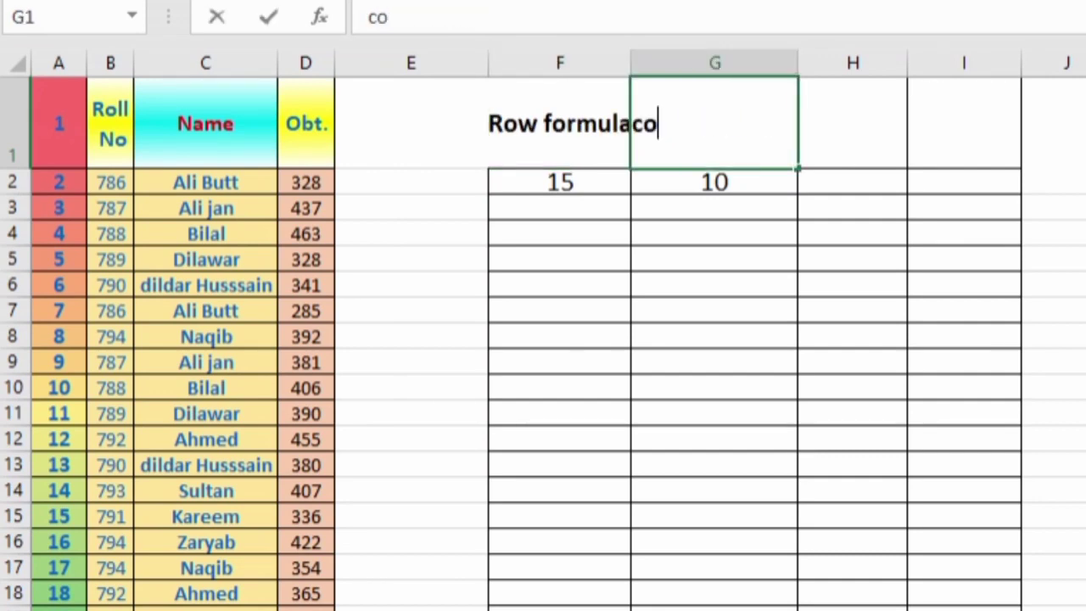
text(lumn)
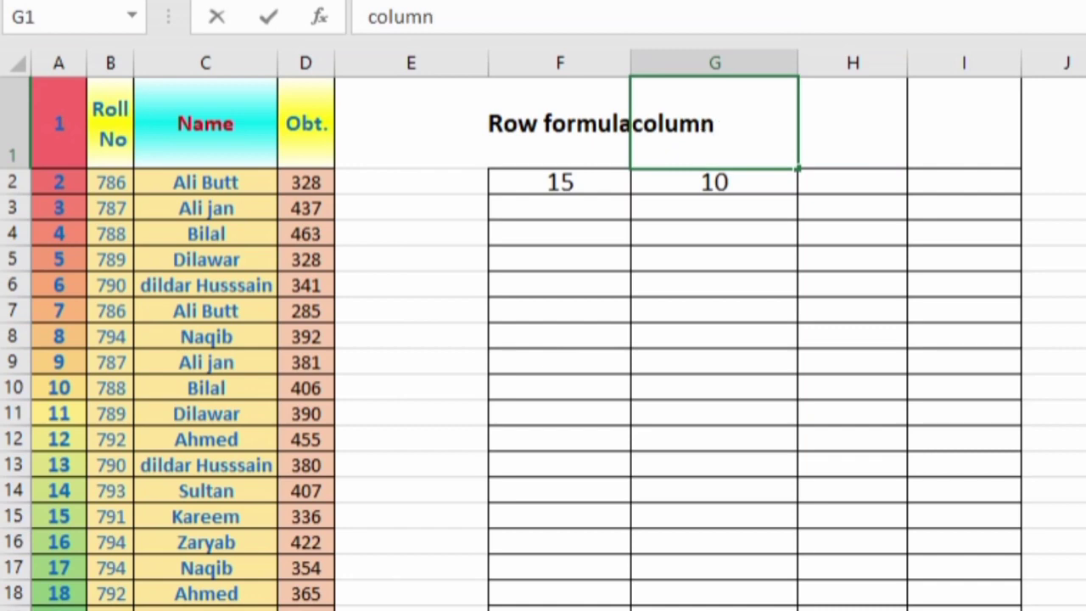
text( fo)
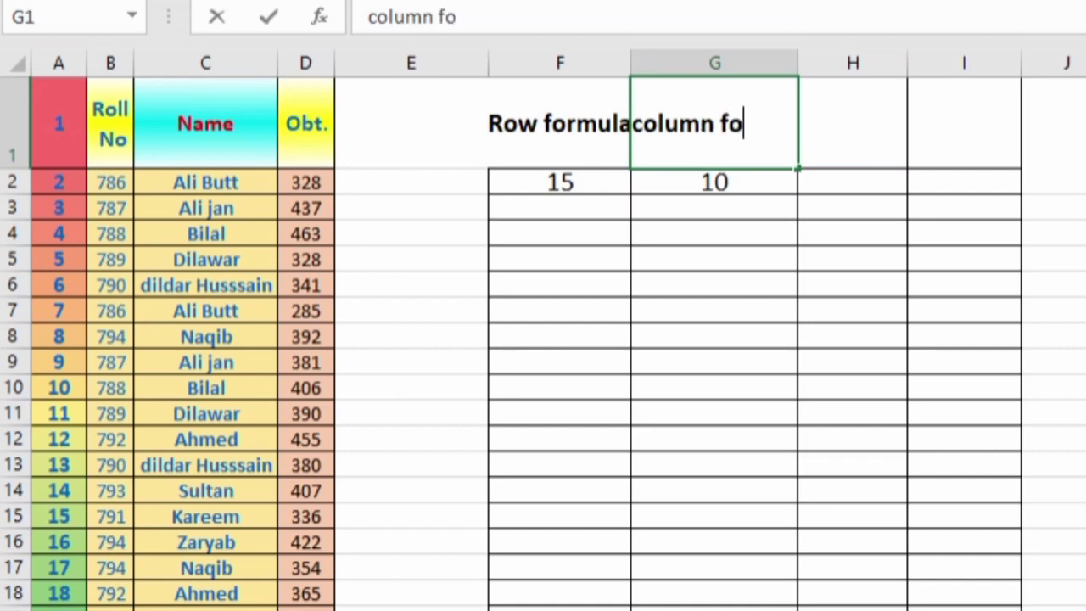
text(rmula)
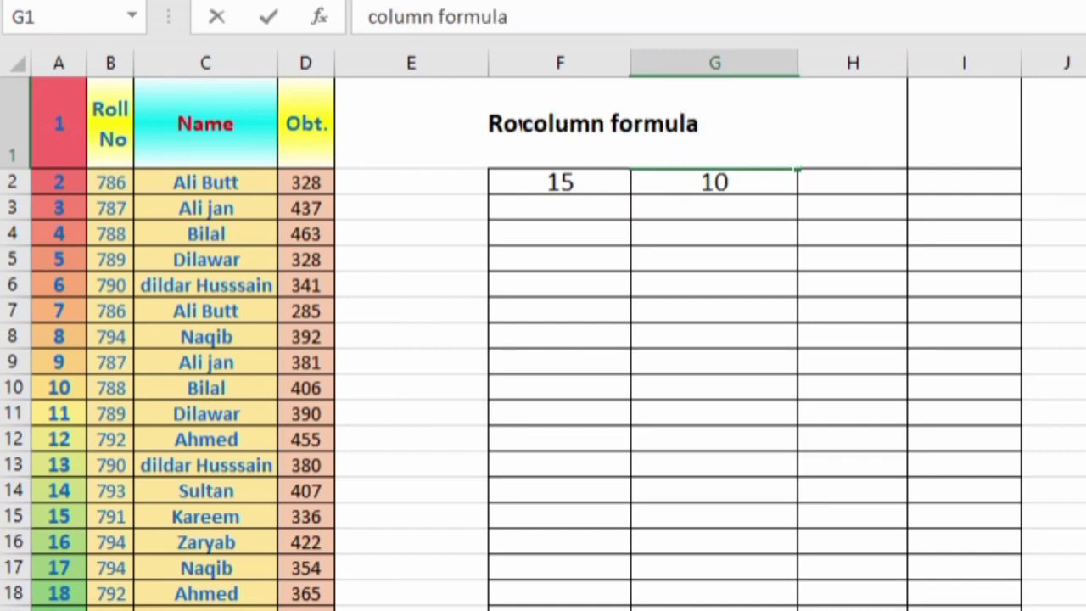
key(Tab)
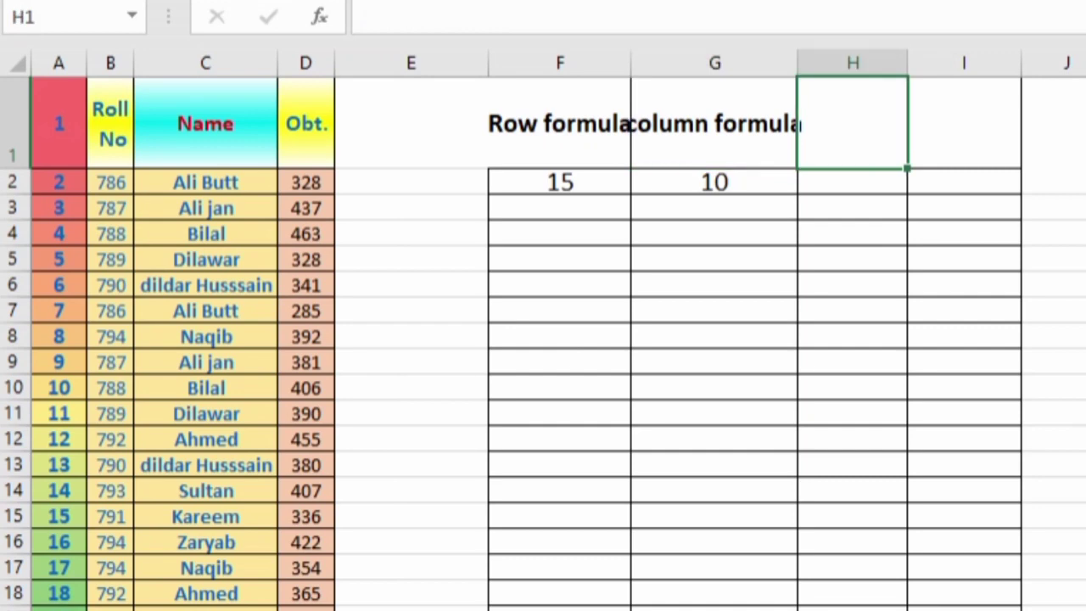
double_click(796, 58)
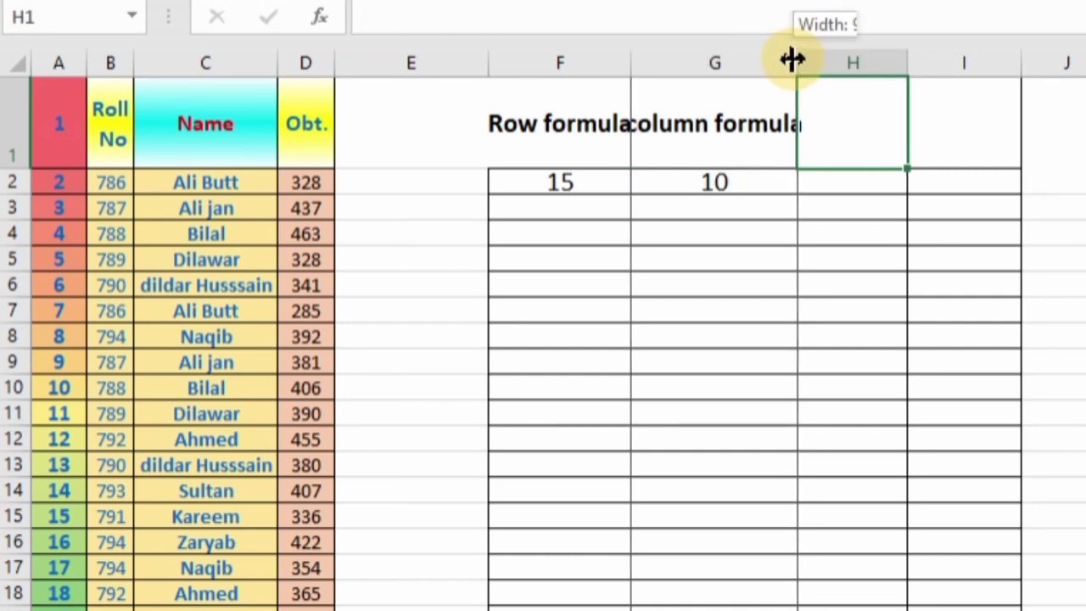
double_click(631, 60)
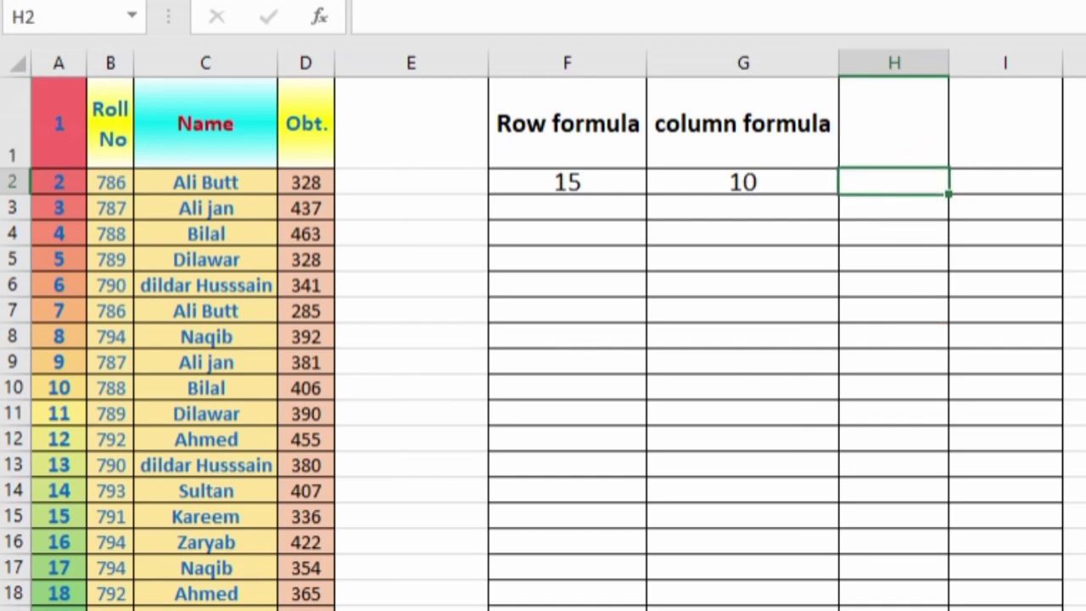
Enter the formula =ROWS(D2:D21) in cell H2 to count the rows of the Obt. marks range.
text(=)
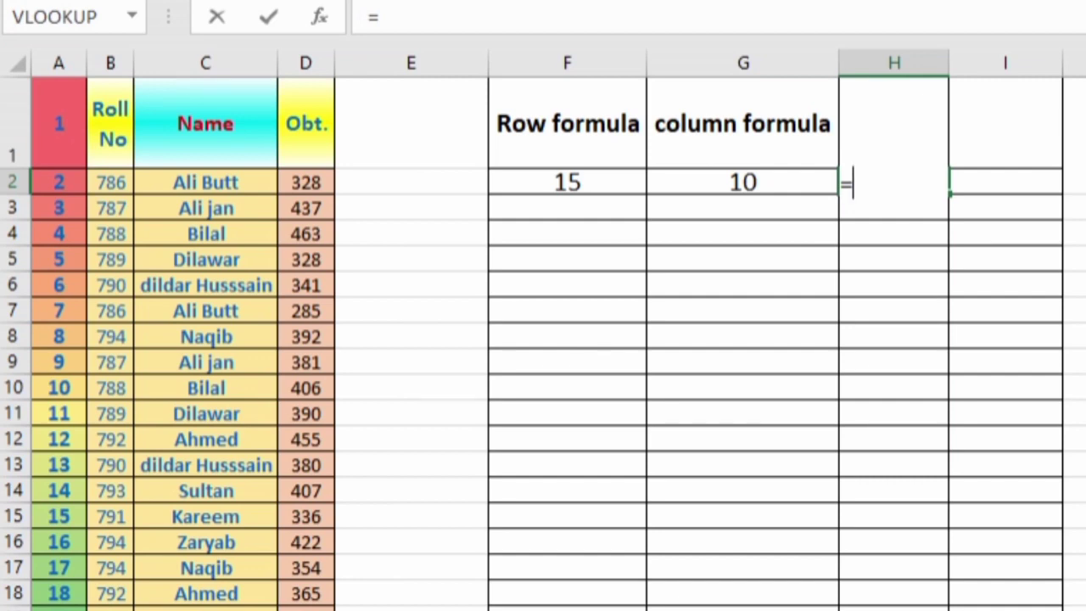
text(rows)
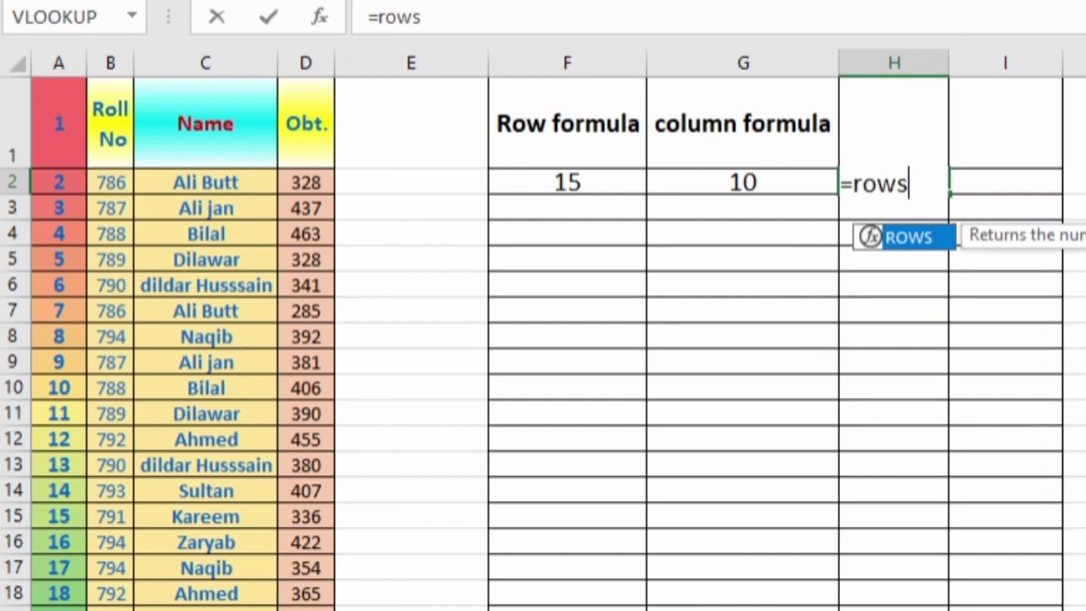
text(()
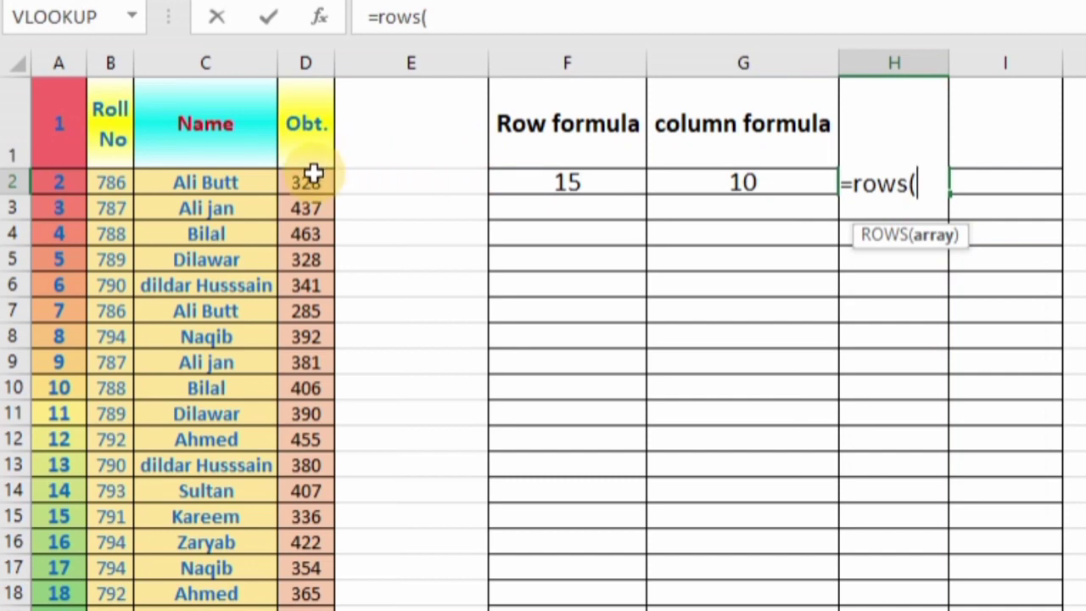
drag(314, 176, 307, 610)
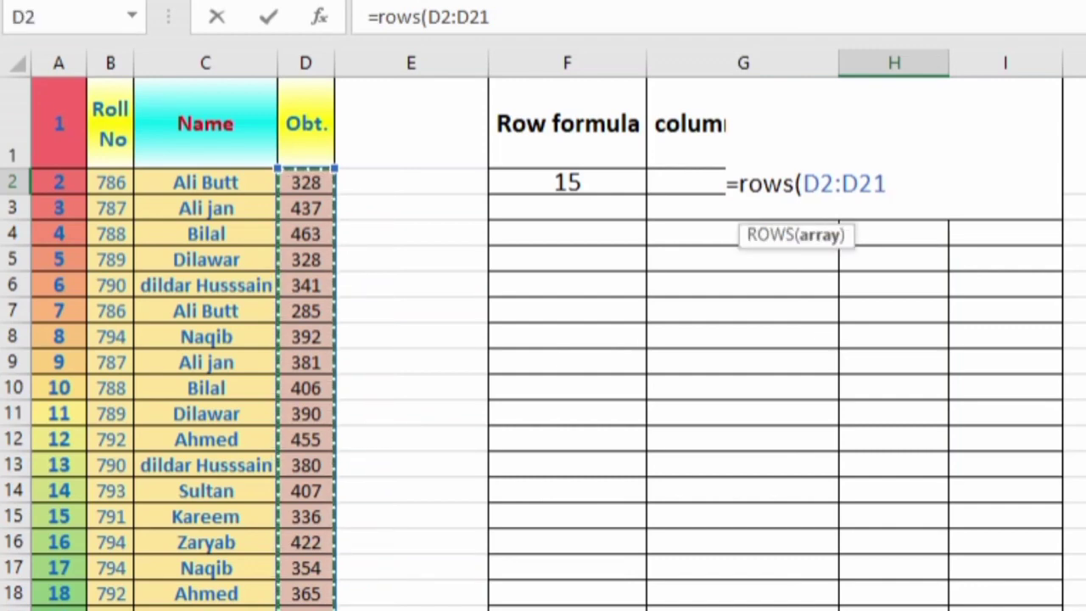
text())
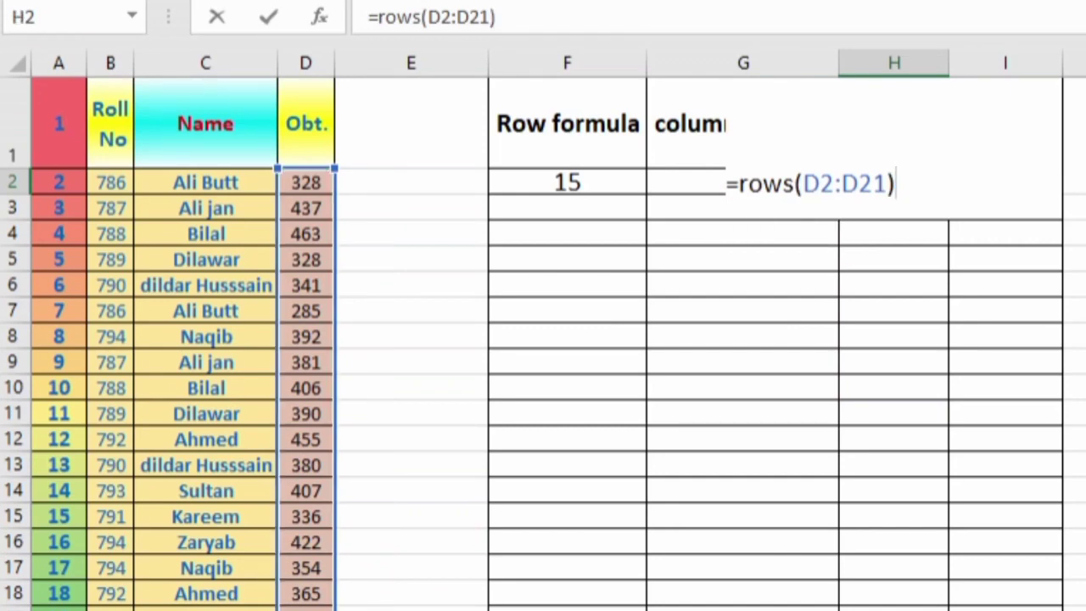
key(Return)
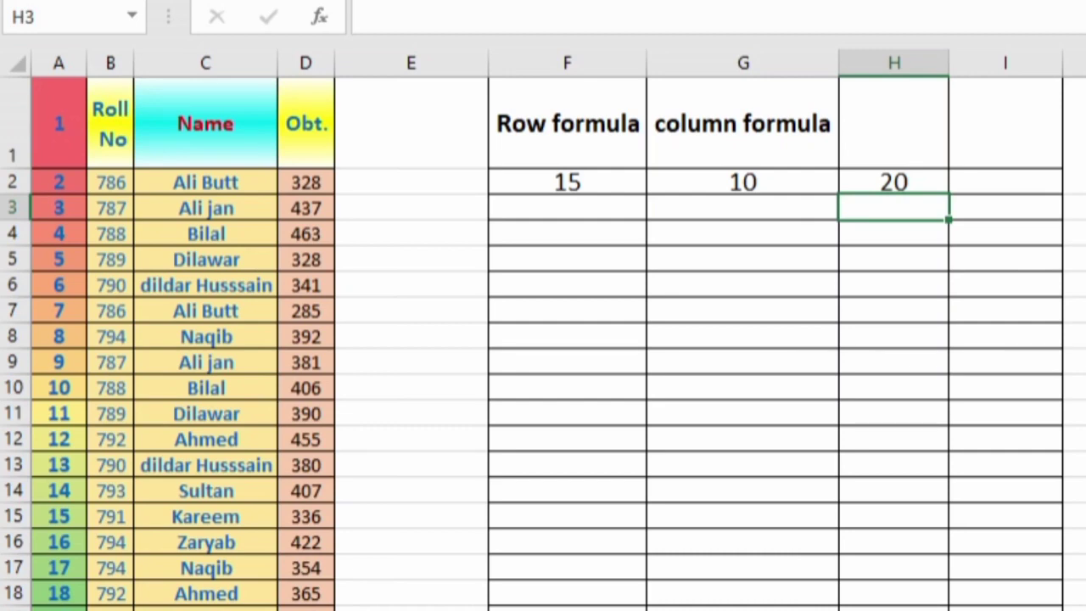
Check the ROWS formula in cell H2 against the range it references in the Obt. column.
click(314, 182)
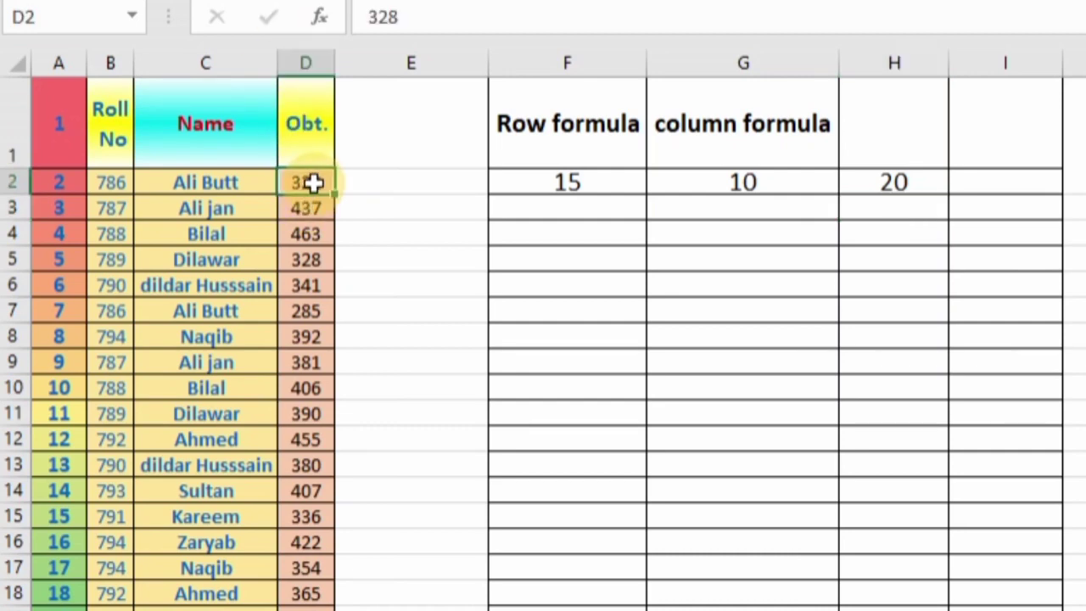
click(902, 181)
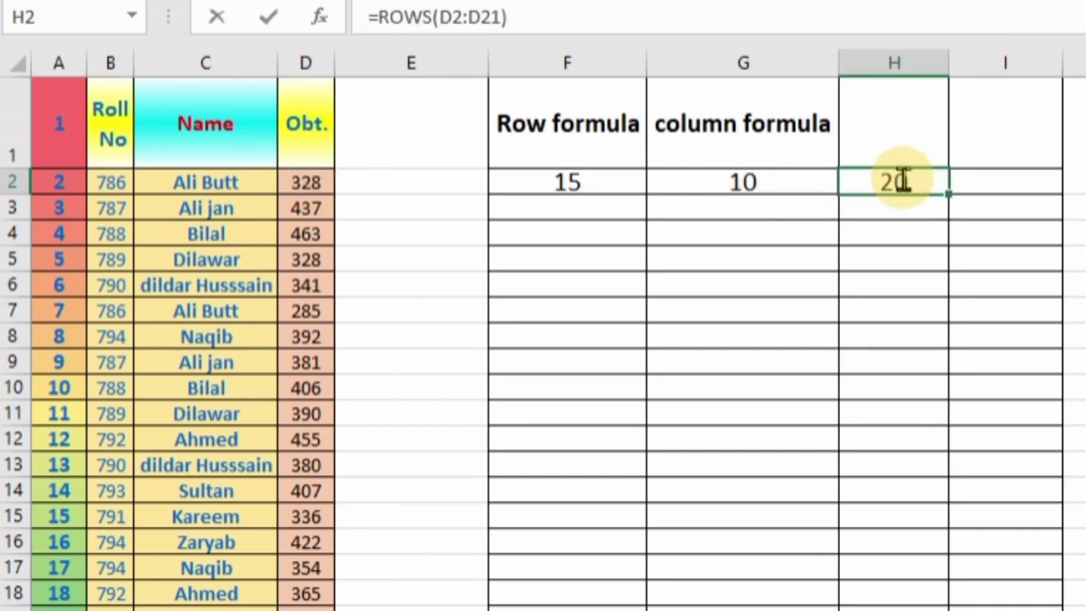
double_click(901, 180)
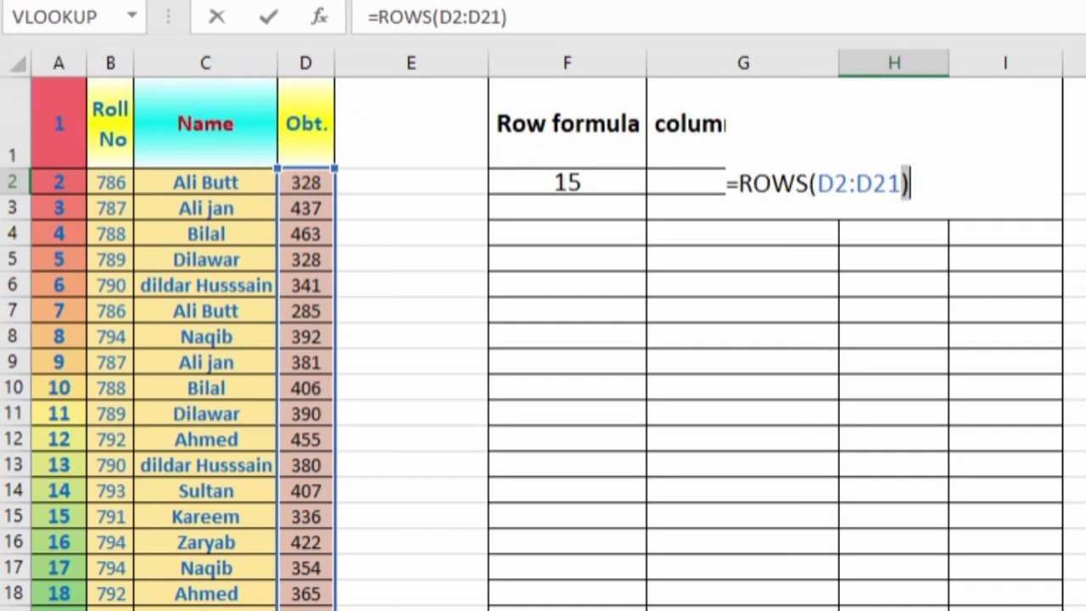
key(Return)
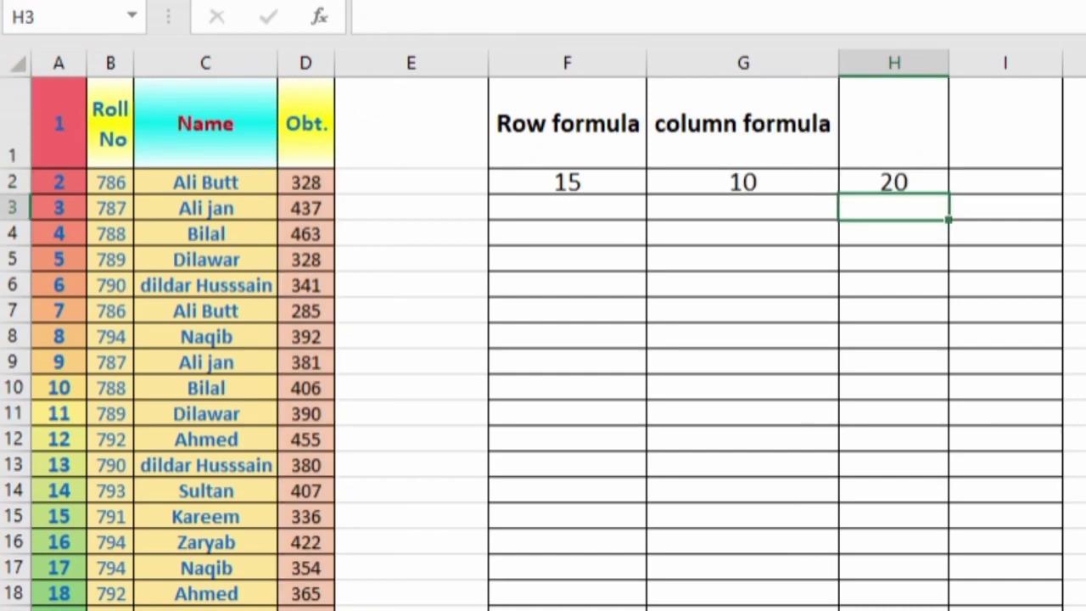
Add the headings "Rows" in cell H1 and "Columns" in cell I1.
click(890, 133)
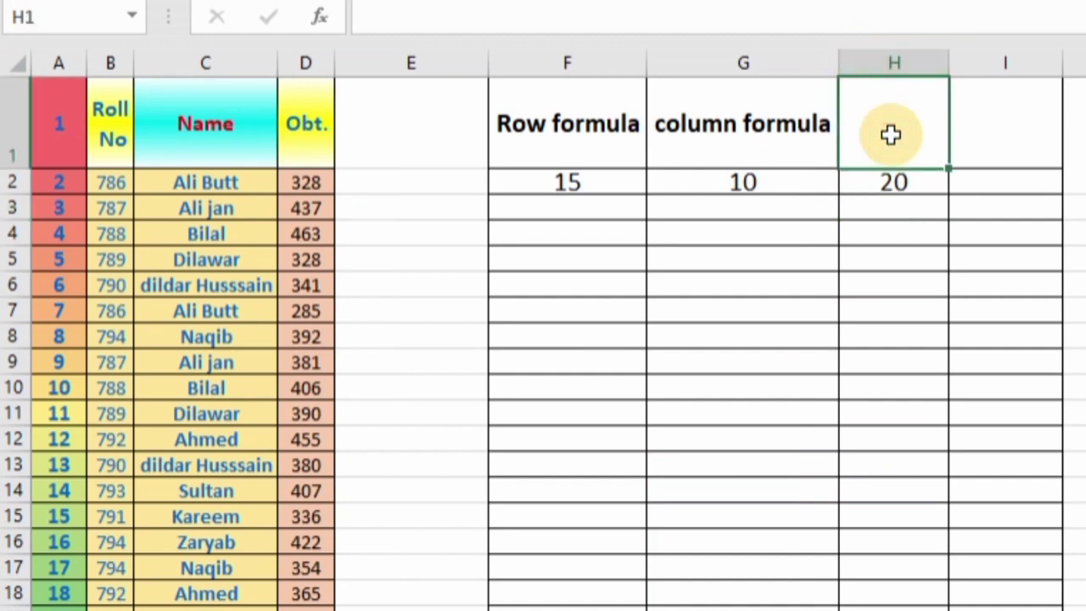
text(Rows)
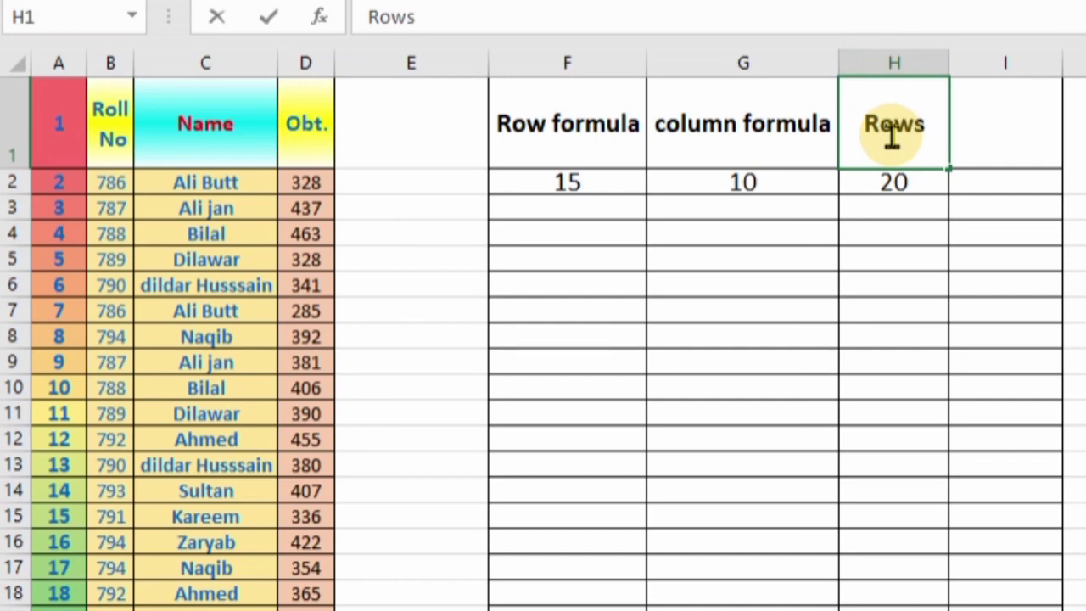
key(Tab)
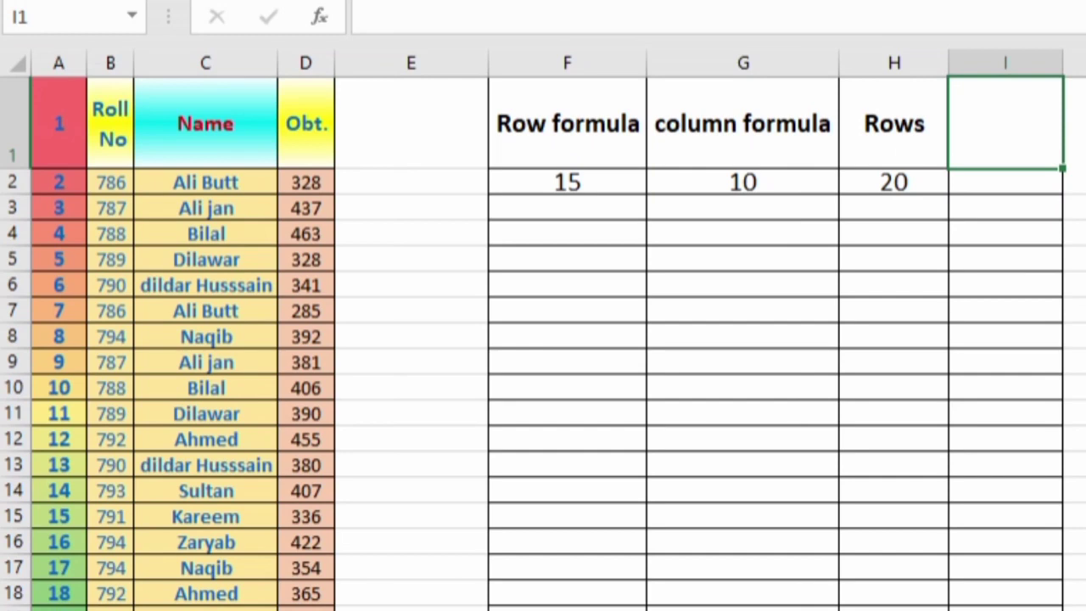
text(Colum)
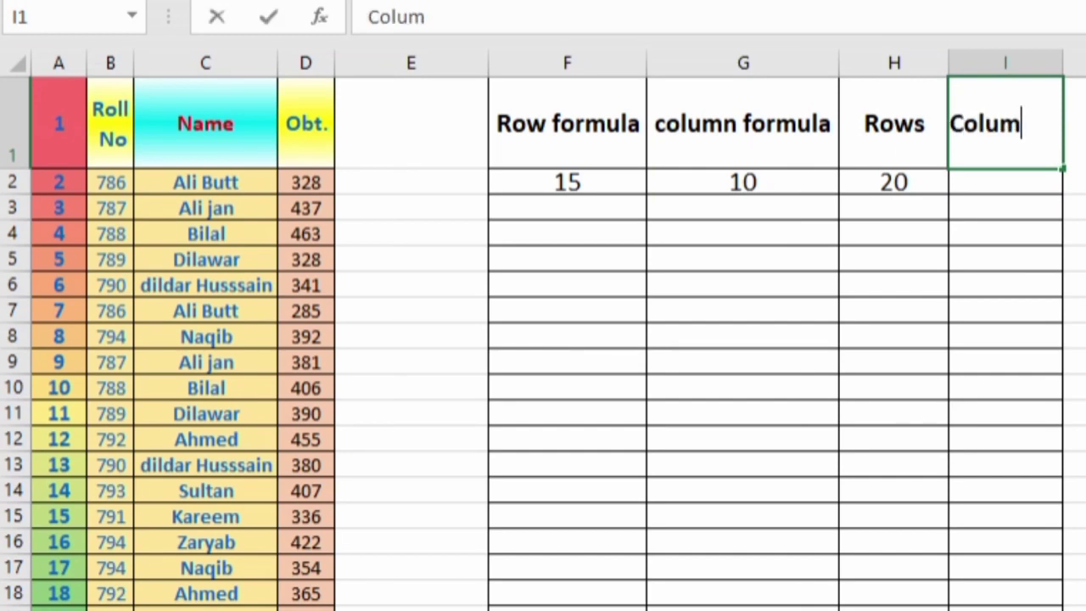
text(n)
key(Tab)
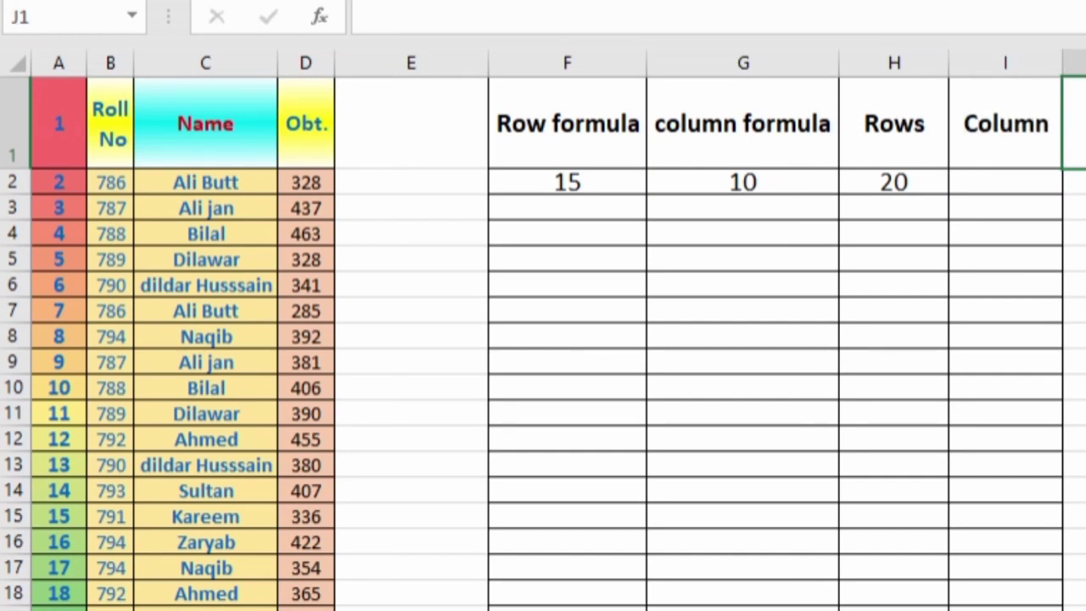
key(Left)
key(F2)
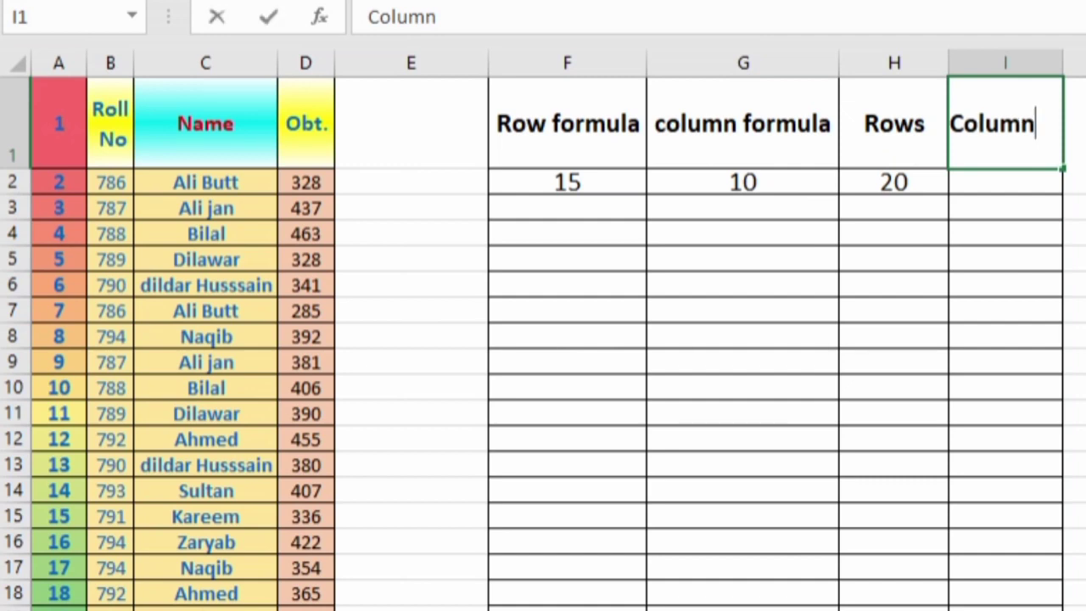
text(s)
key(Return)
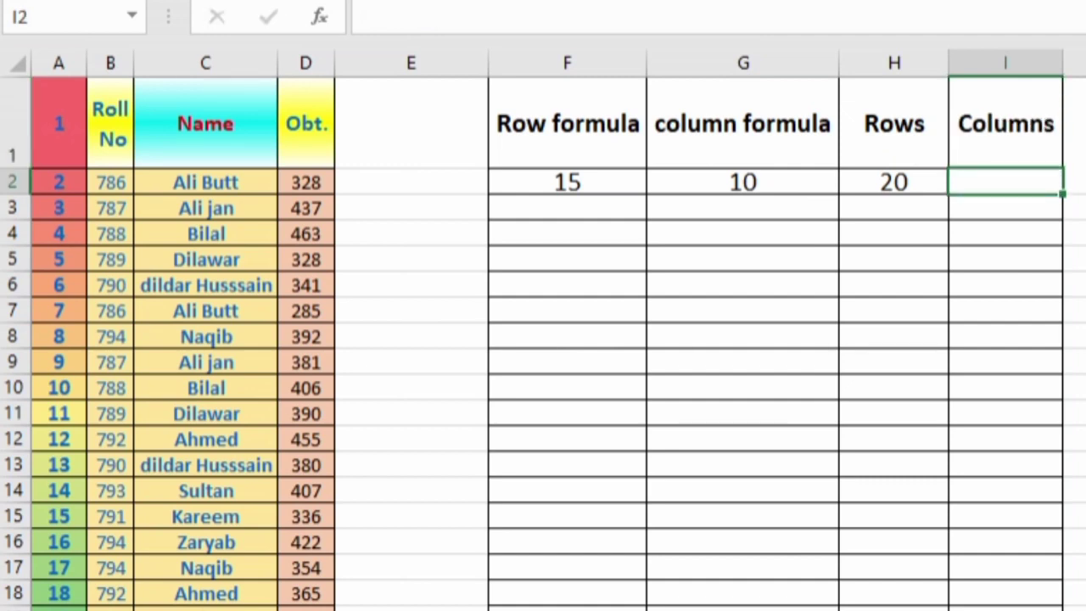
Enter the formula =COLUMNS(A10:D10) in cell I2 to count the columns of that range.
text(=)
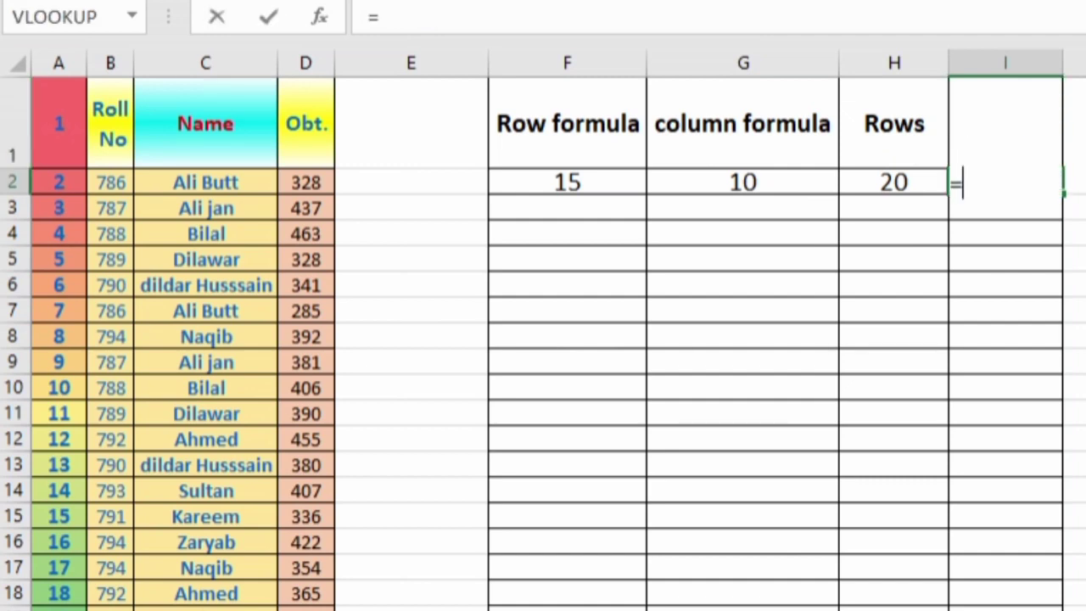
text(col)
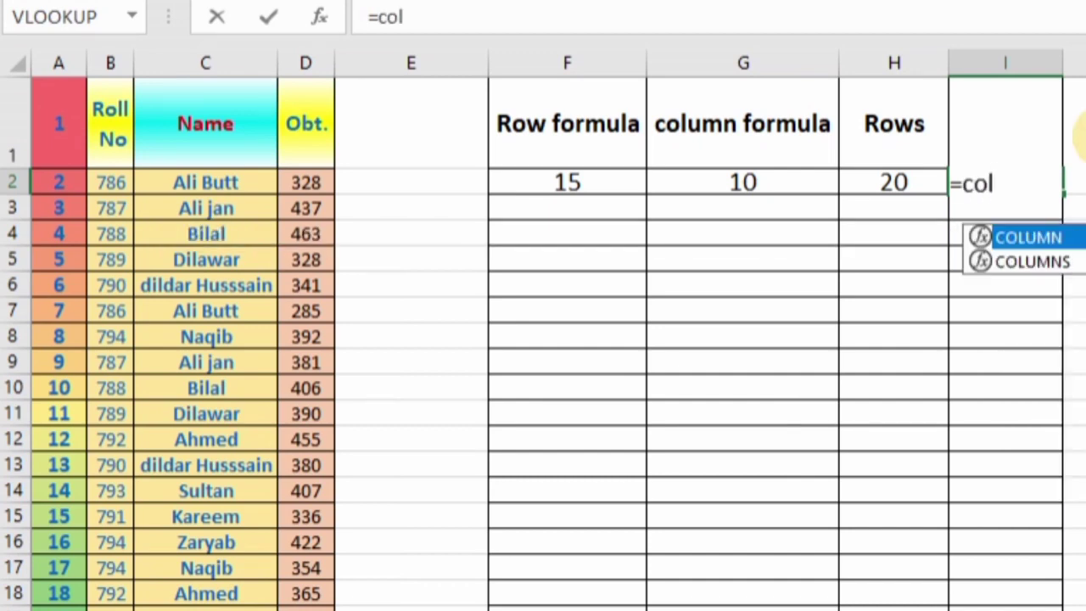
double_click(1023, 237)
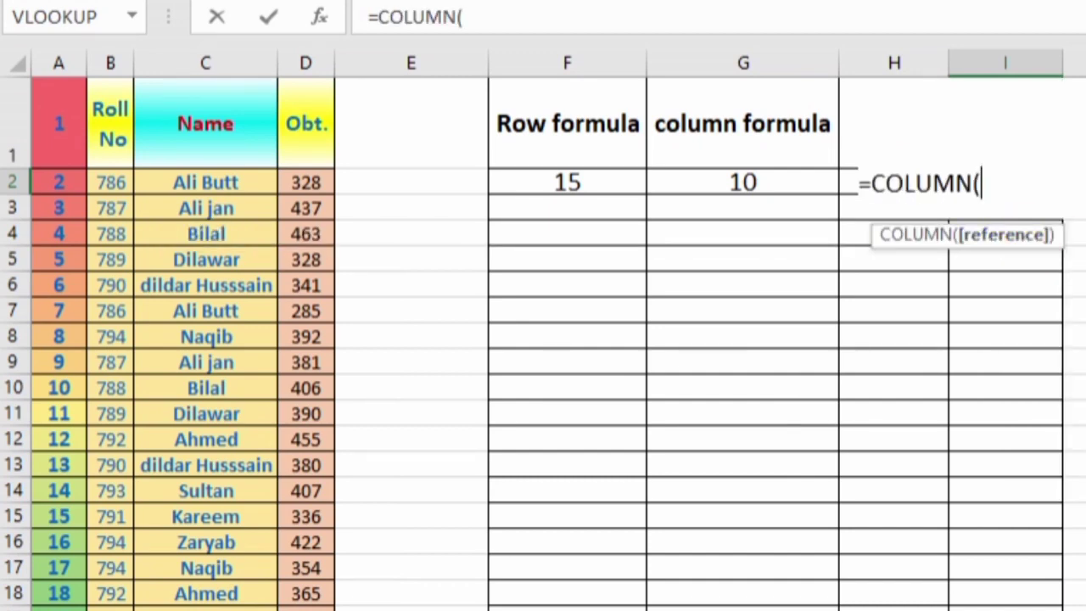
key(BackSpace)
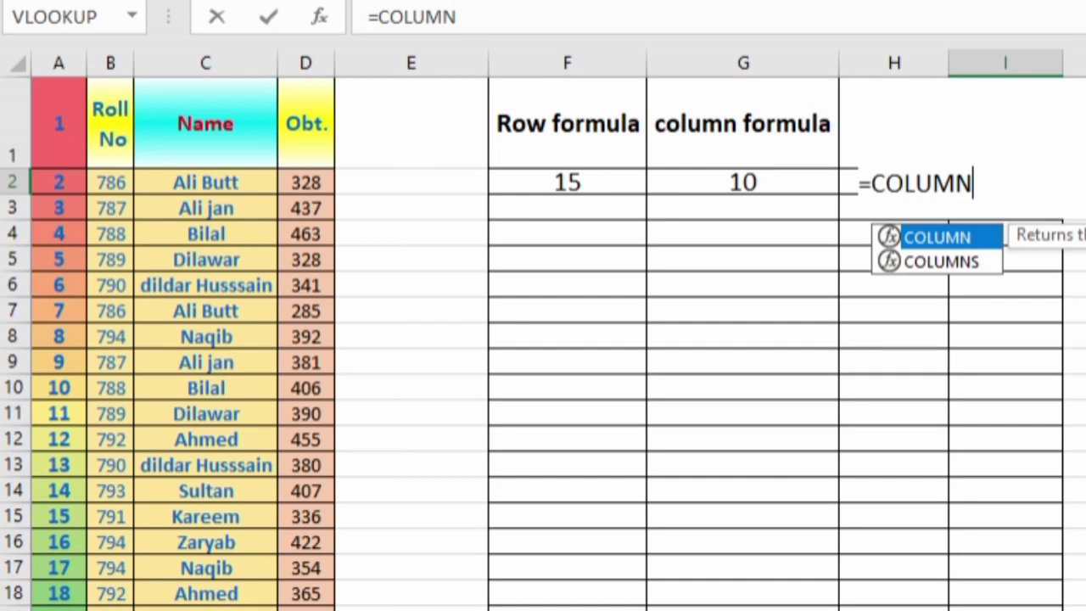
text(s)
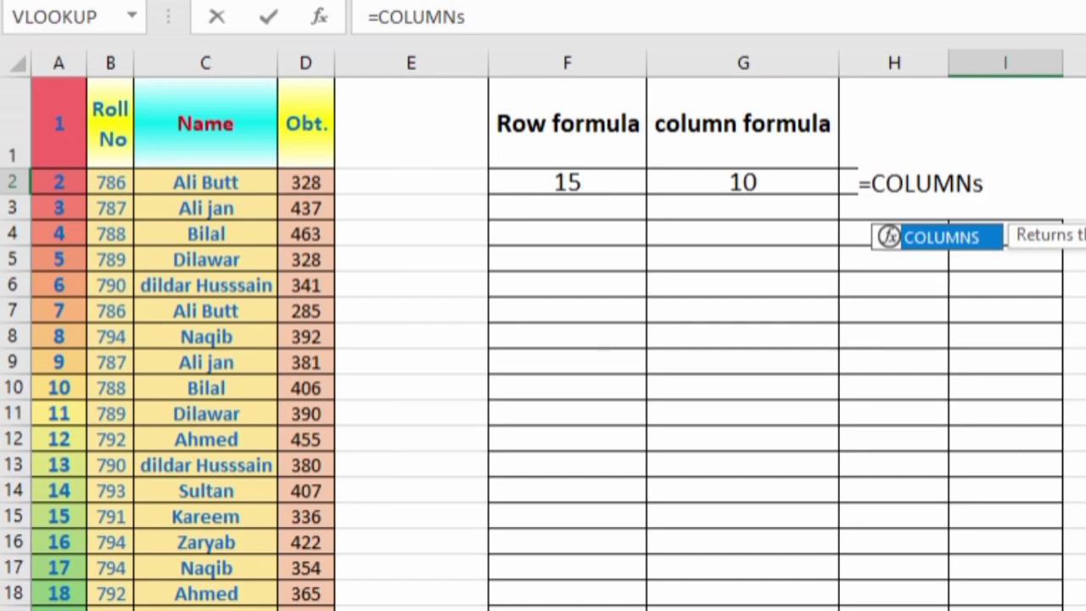
text(()
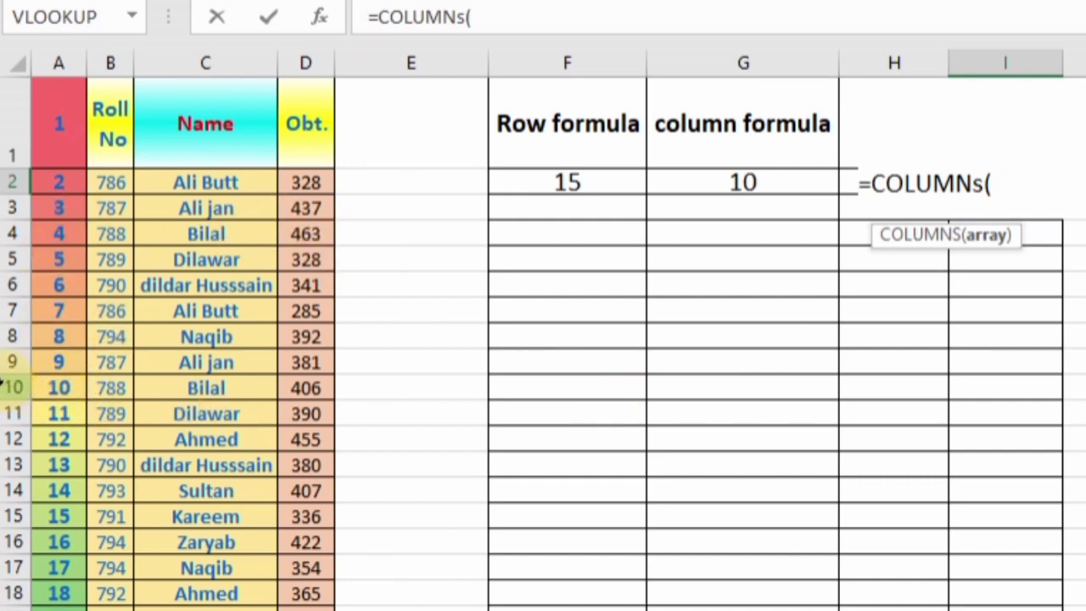
drag(48, 387, 299, 380)
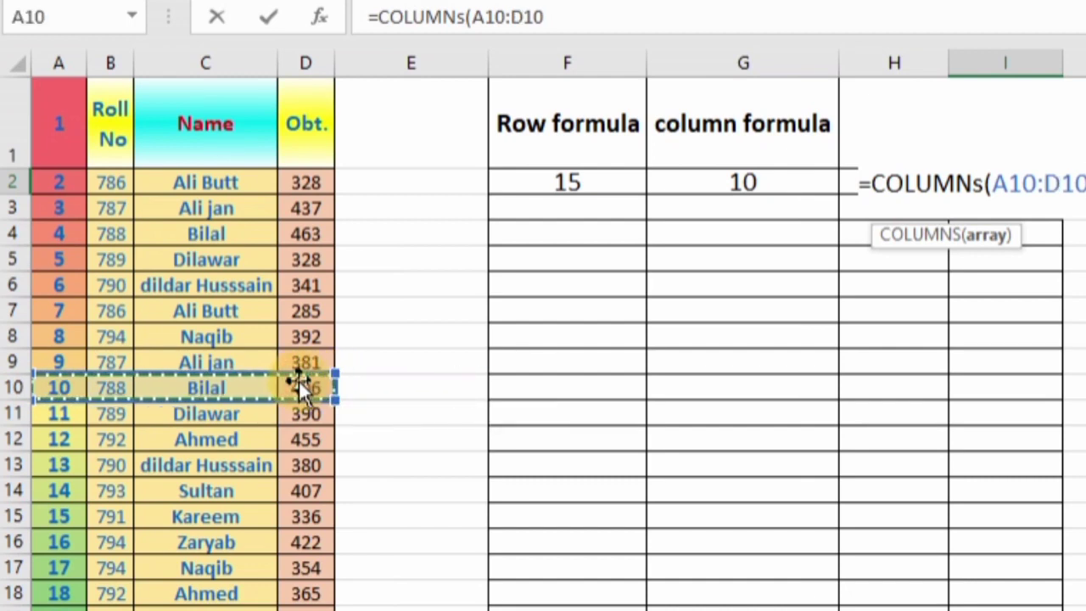
text())
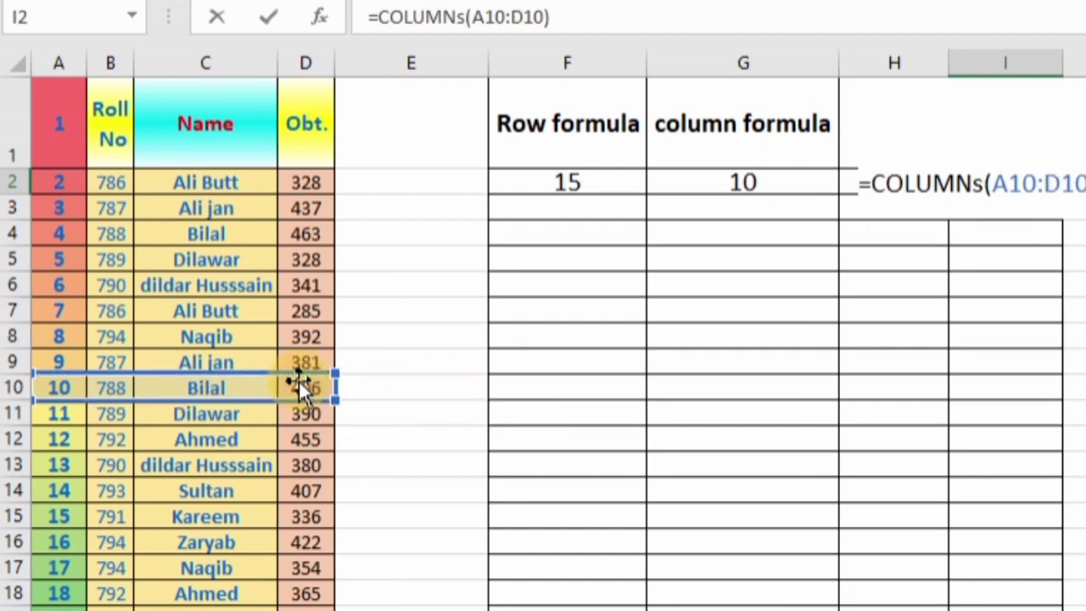
key(Return)
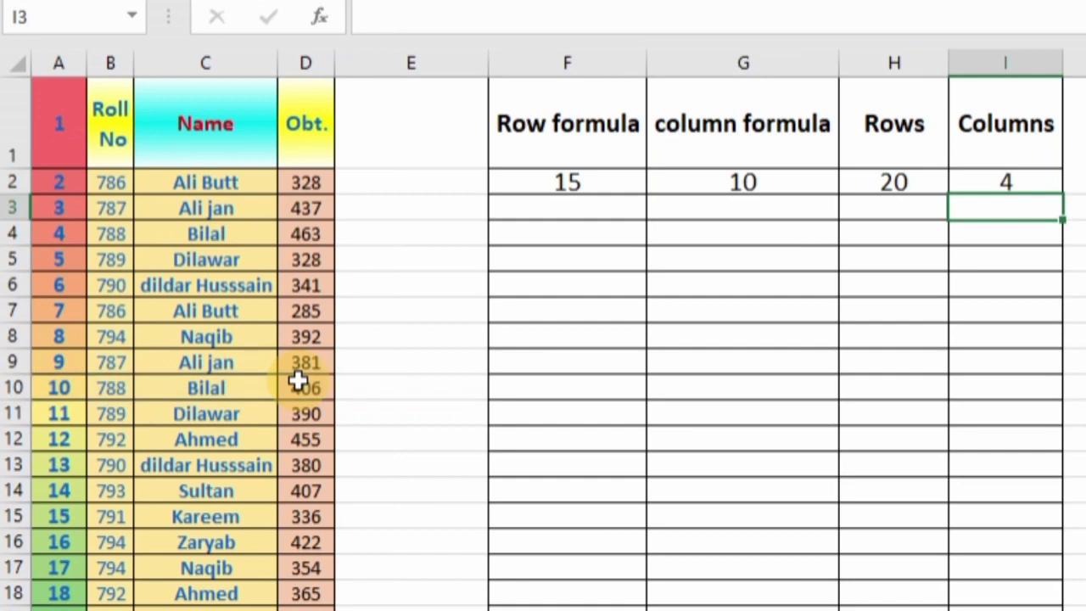
Check the COLUMNS formula in cell I2 against the range it references in row 10.
double_click(1049, 179)
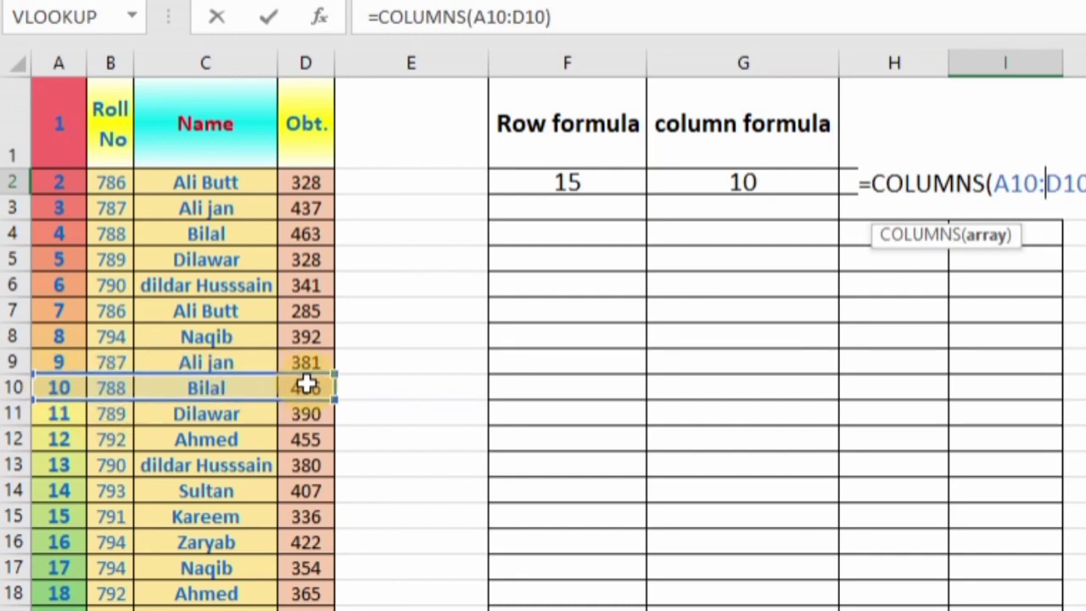
key(Return)
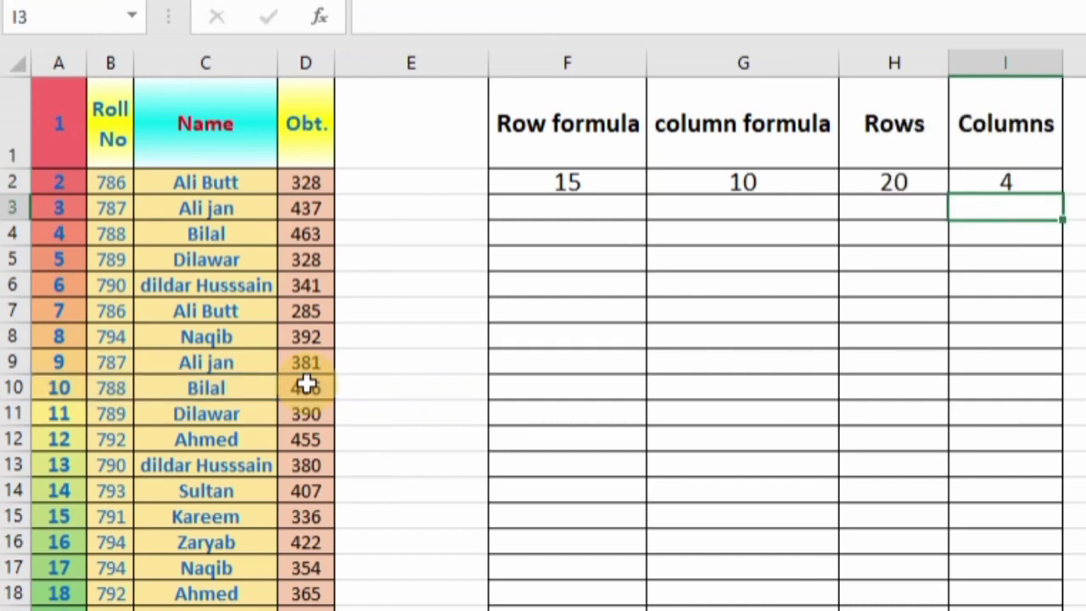
click(69, 147)
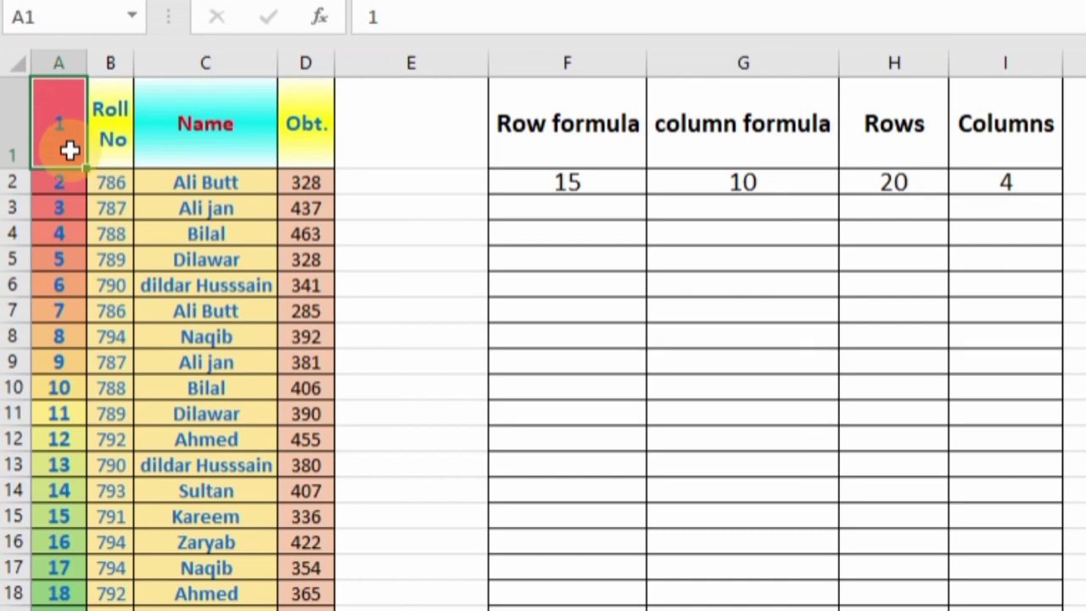
ctrl+scroll(69, 150, up, 1)
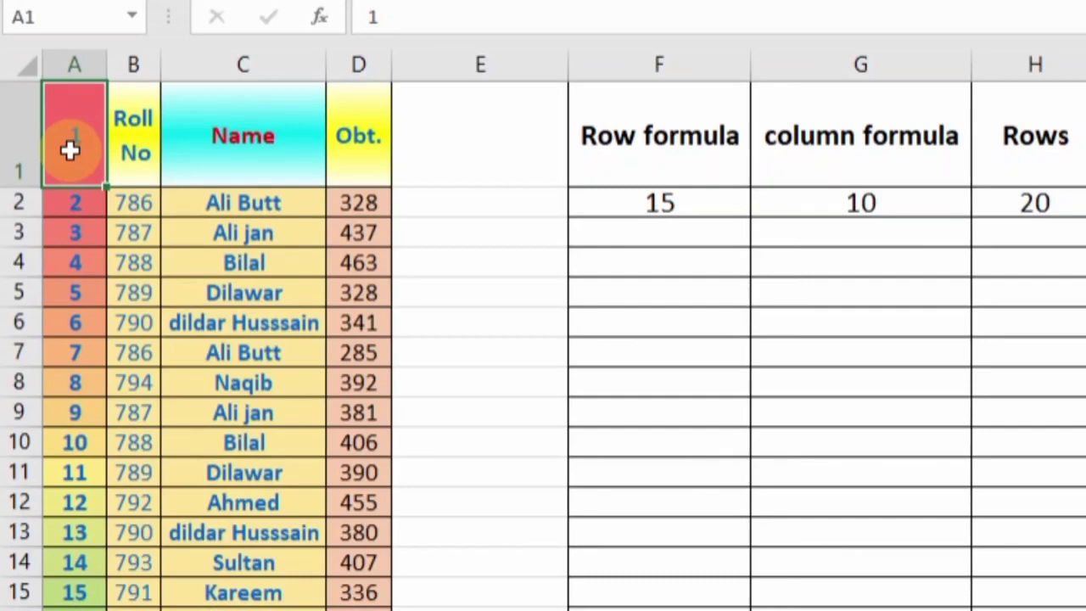
ctrl+scroll(70, 150, up, 1)
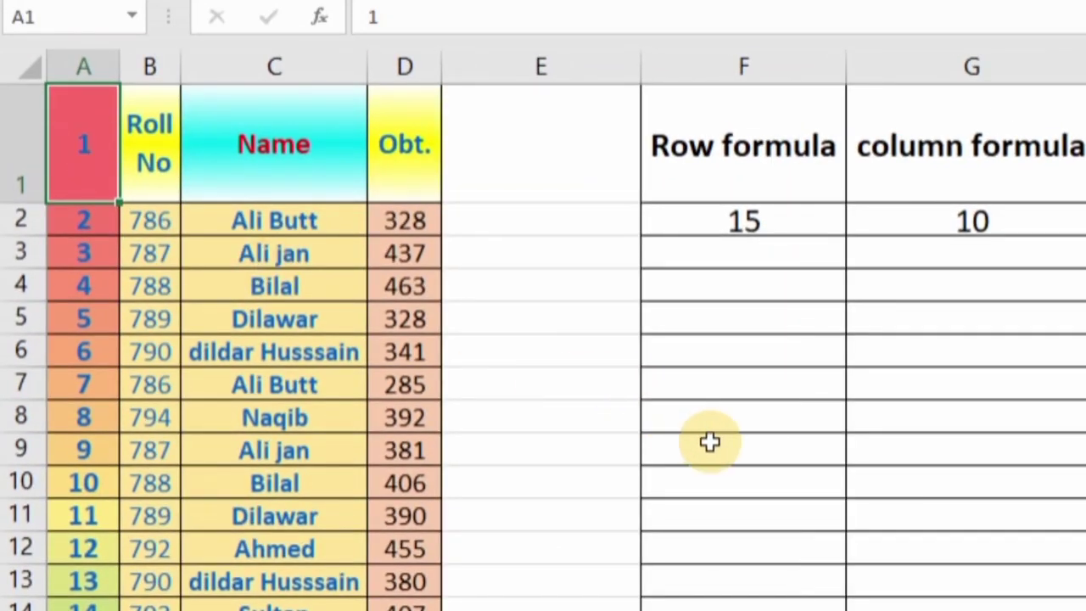
Start a LARGE formula in cell F2 with the Obt. marks range D2:D21 as its array.
click(795, 273)
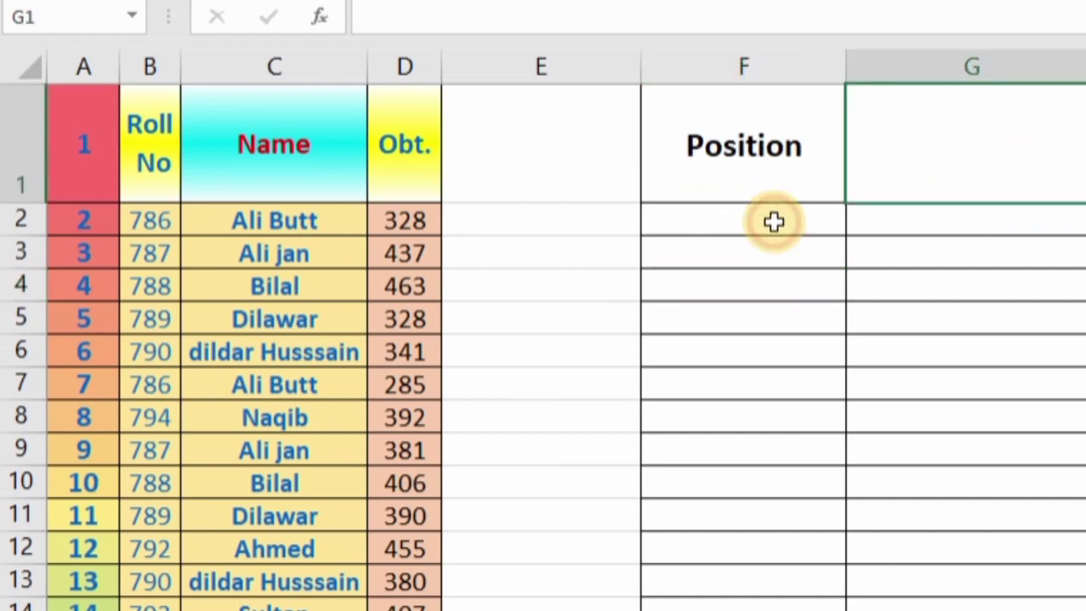
click(780, 241)
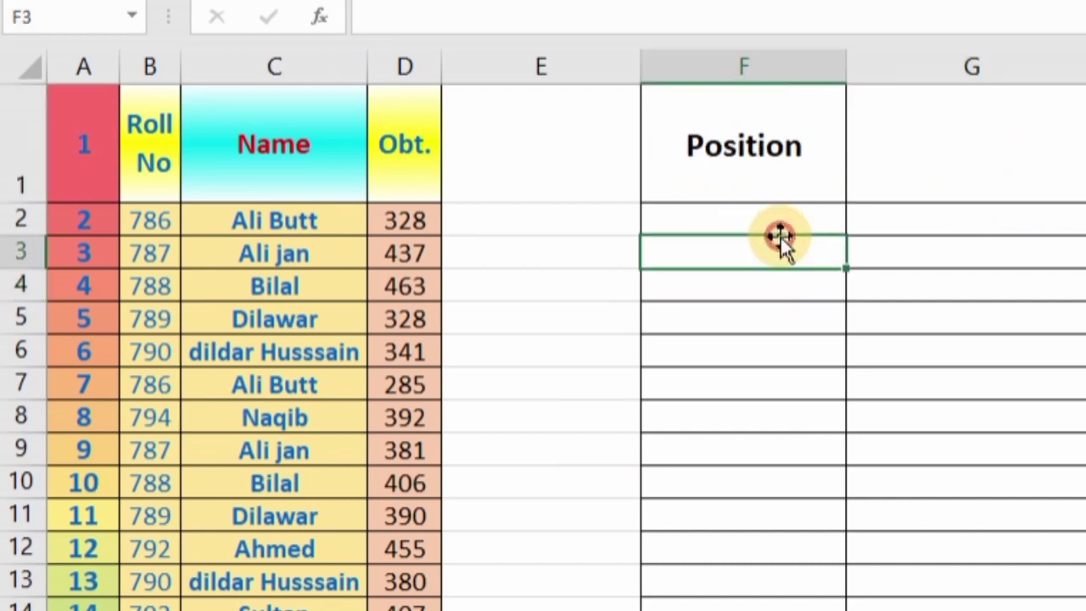
click(782, 222)
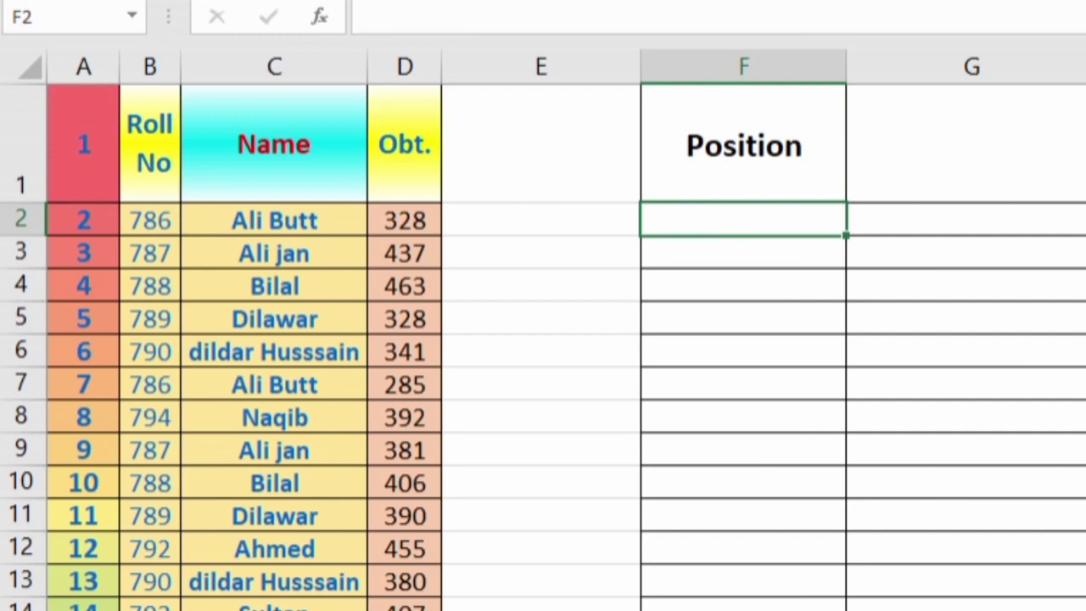
text(=)
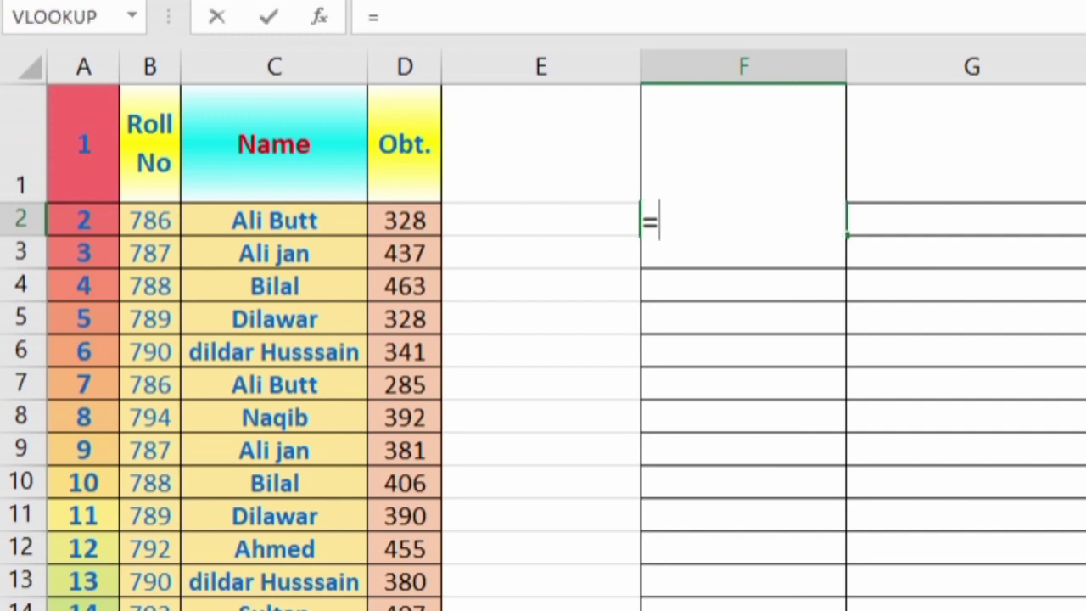
text(L)
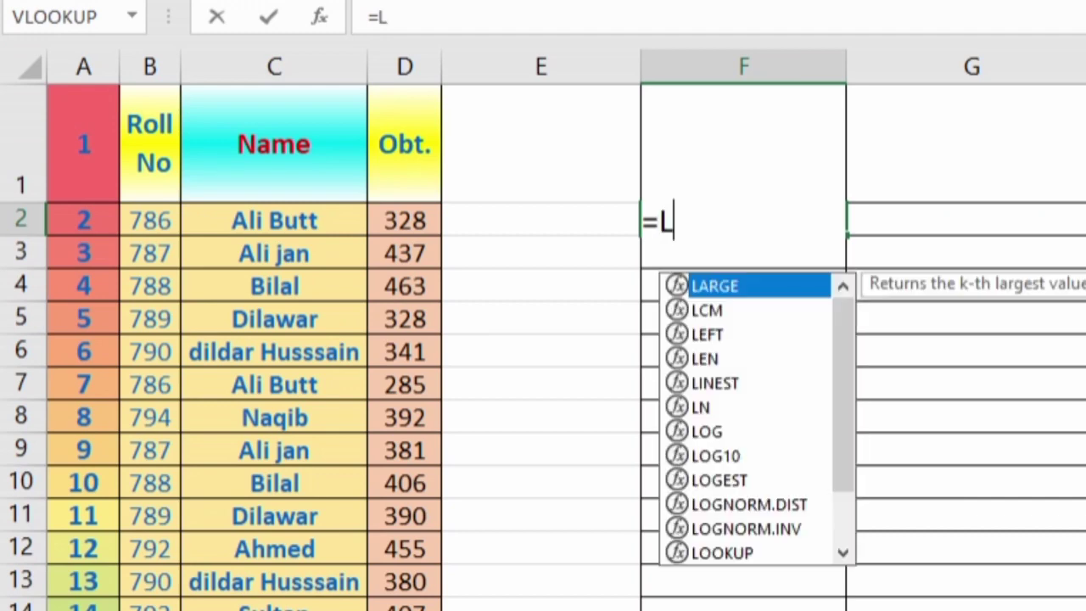
text(arge)
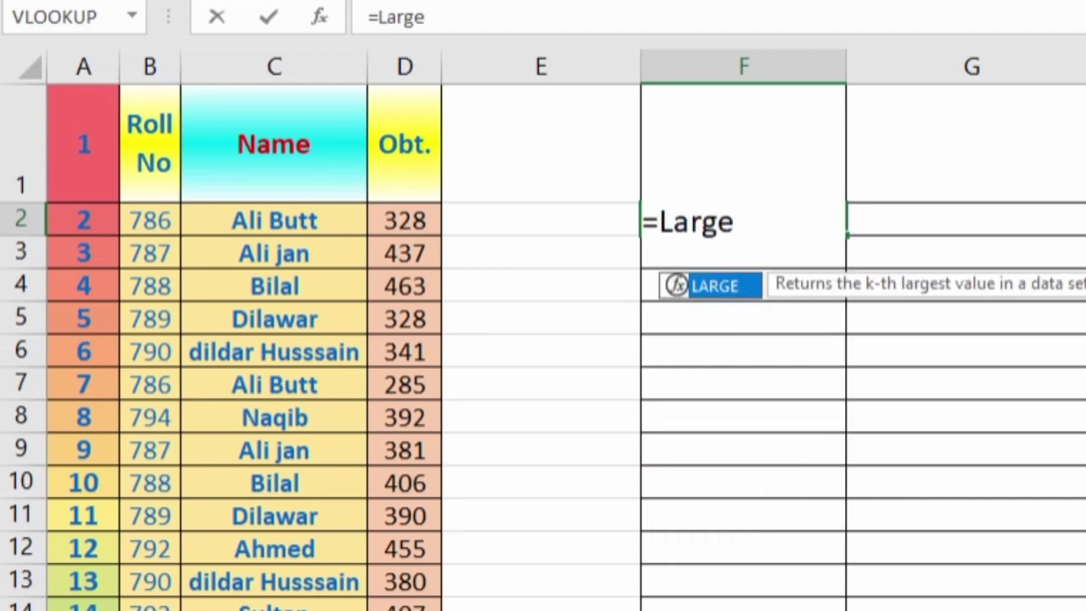
text(()
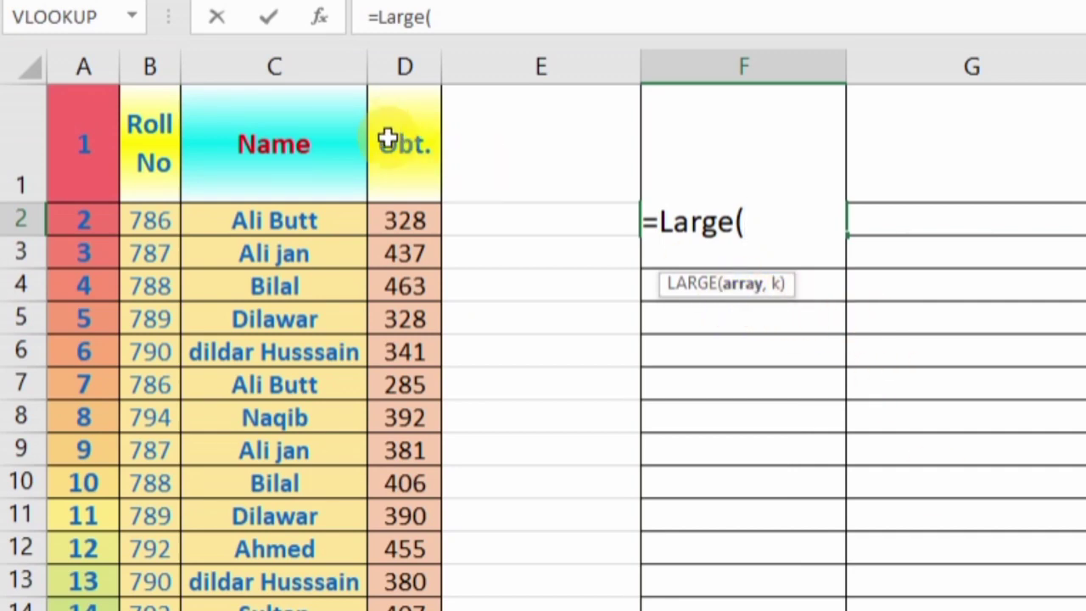
drag(424, 219, 405, 609)
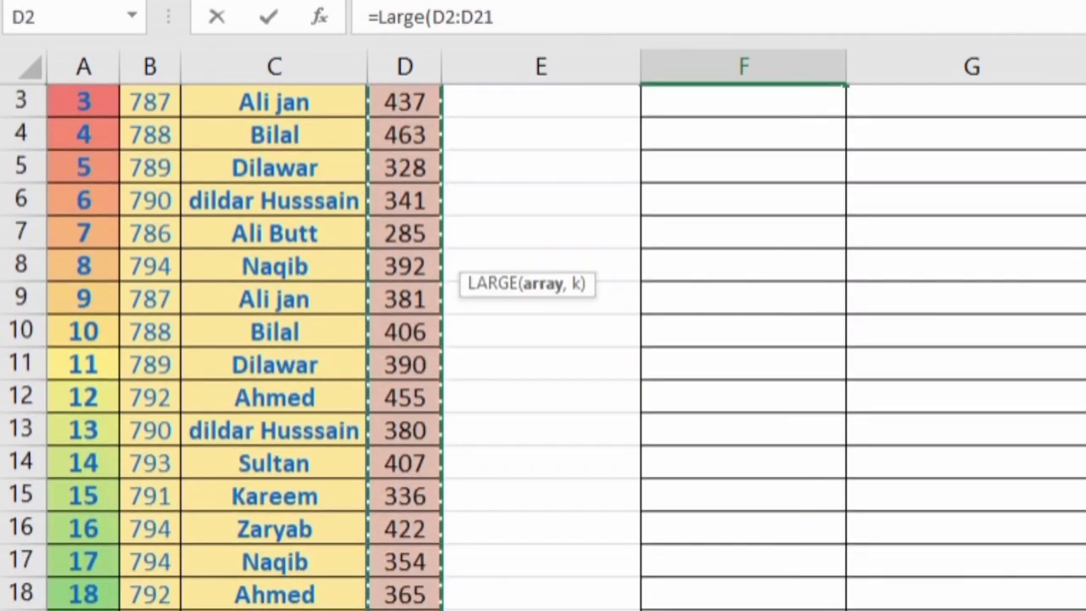
scroll(432, 474, up, 1)
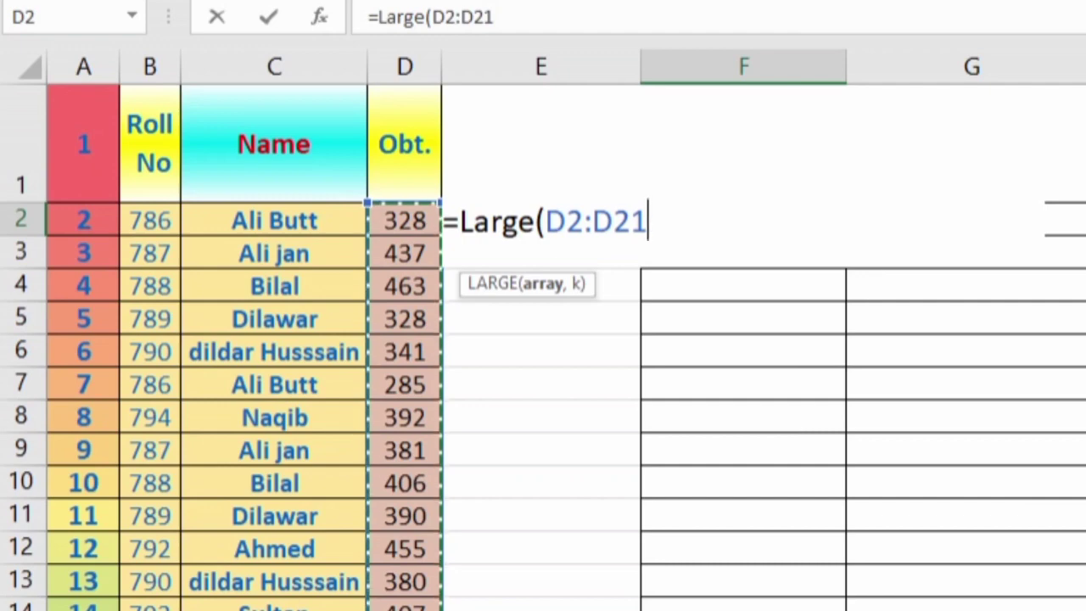
text(,)
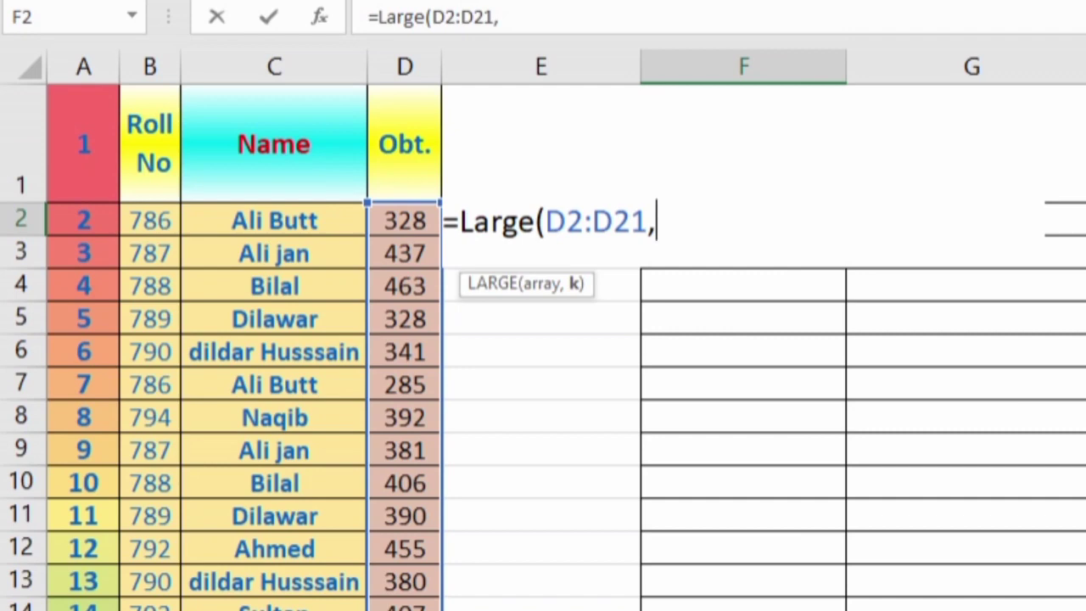
Nest a ROWS function over D2:D2 as the k argument of the LARGE formula in F2.
text(Rows)
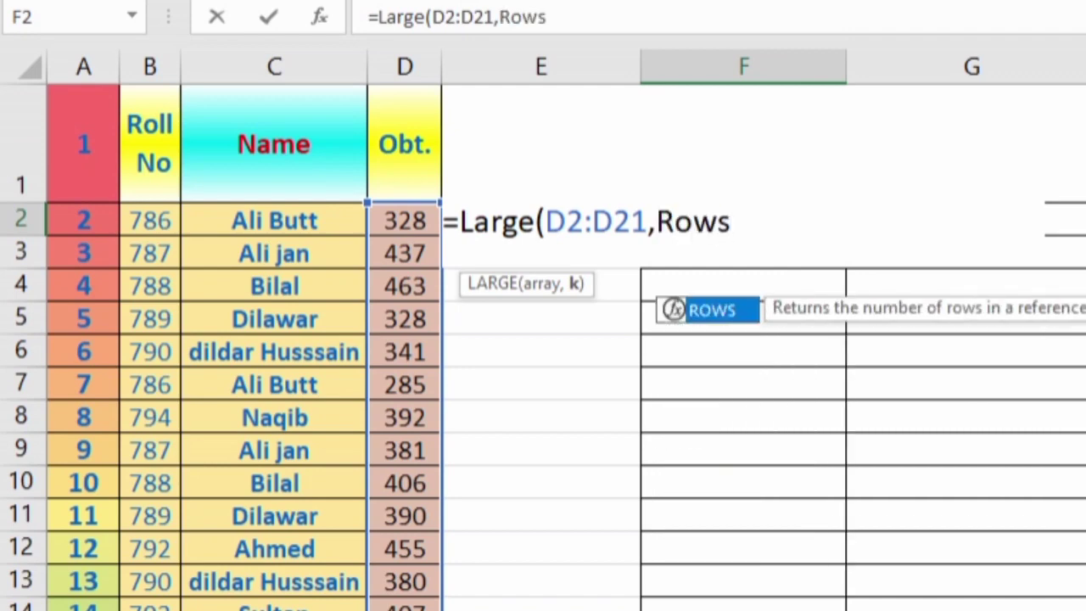
text(()
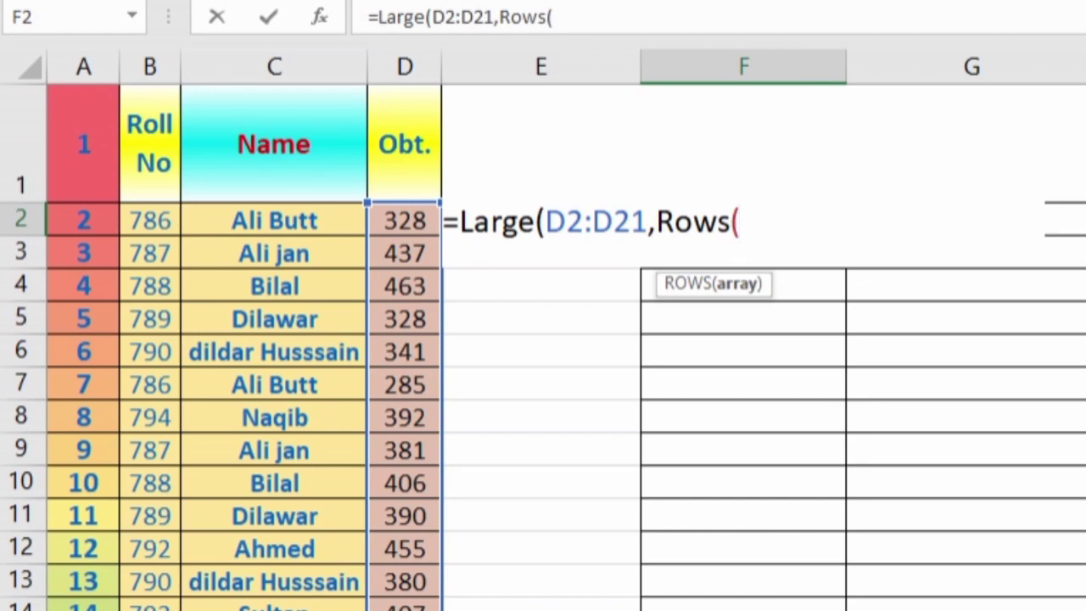
click(406, 214)
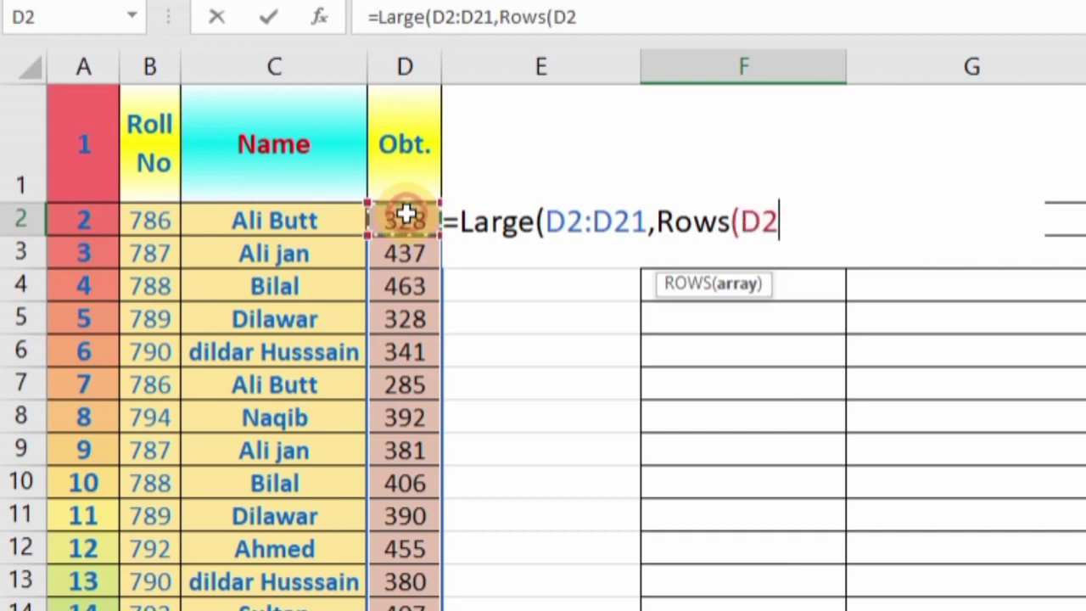
text(:)
click(406, 214)
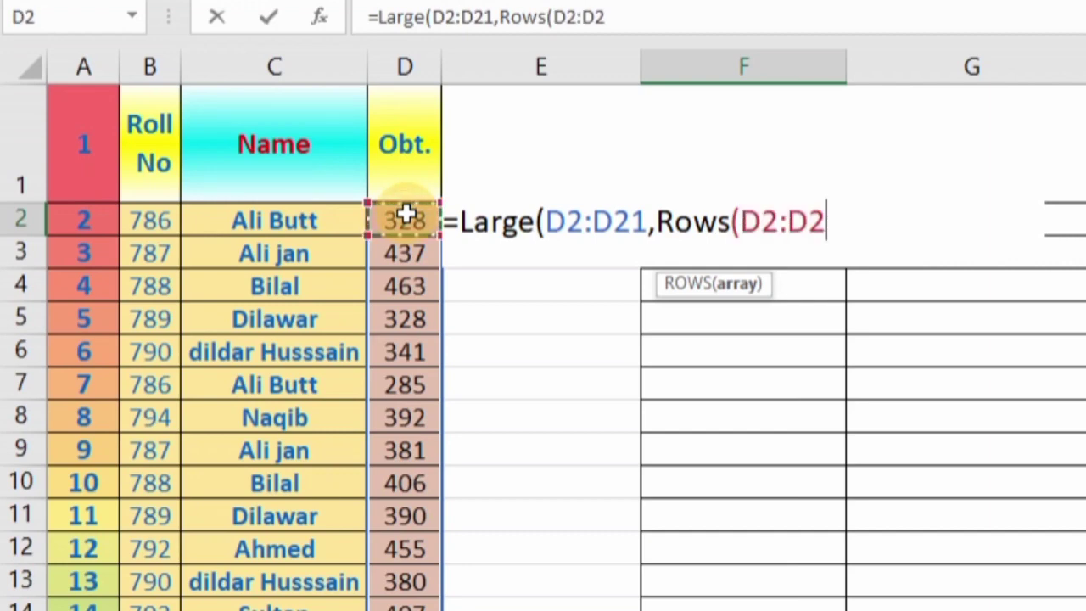
Make the ROWS start reference absolute as $D$2 and lock the LARGE array as $D$2:$D$21.
click(766, 223)
click(766, 224)
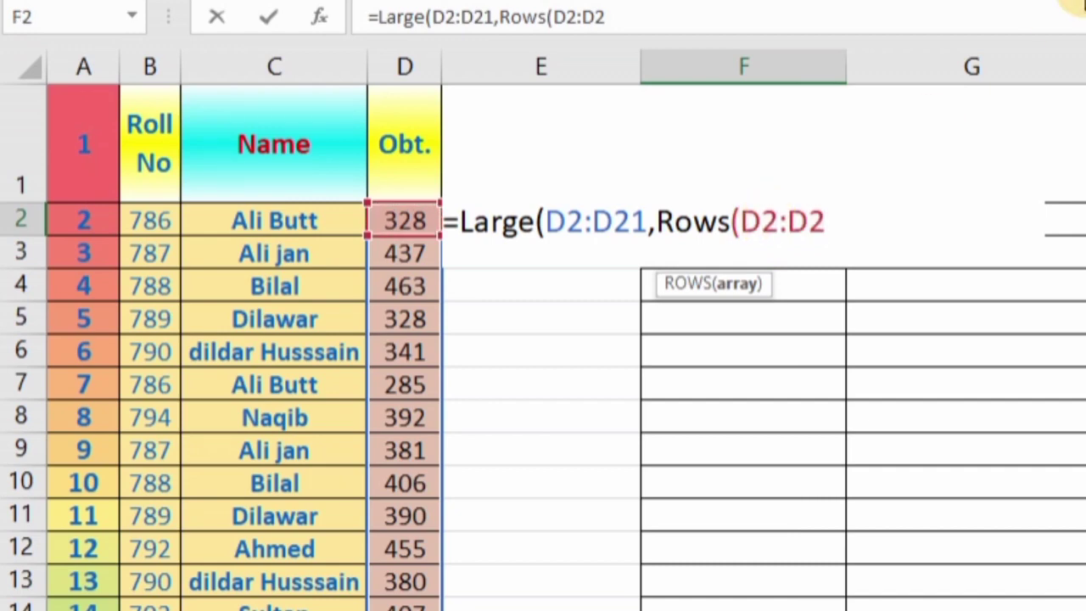
key(F4)
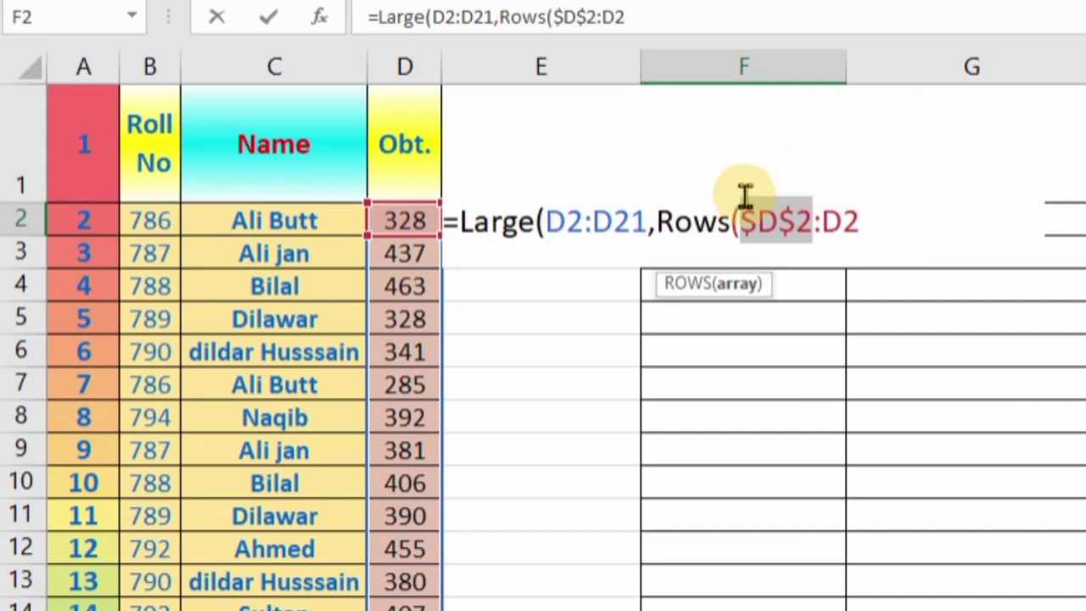
click(570, 222)
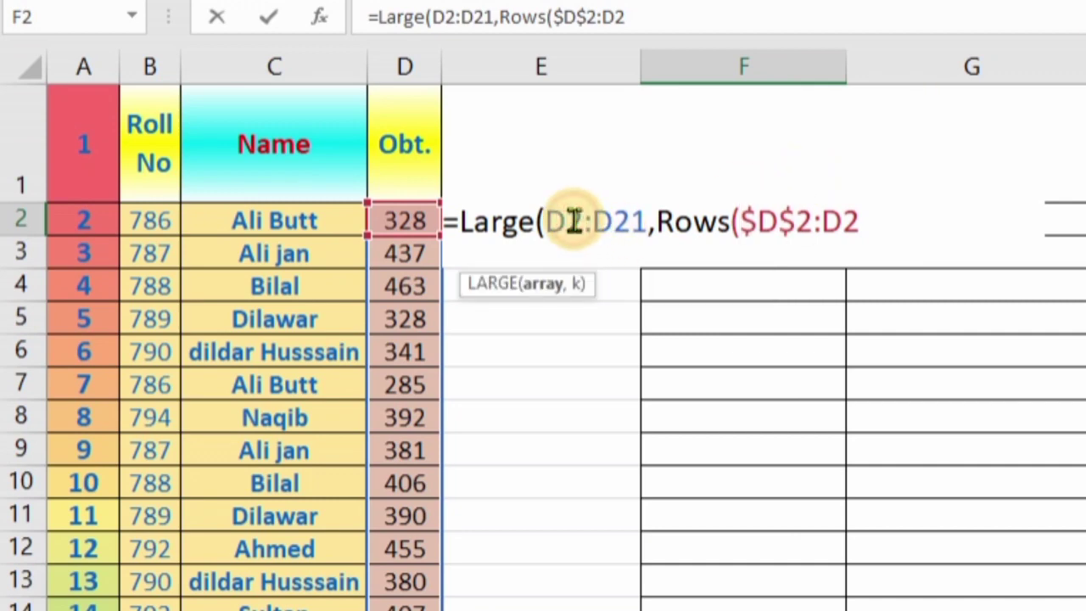
text(4)
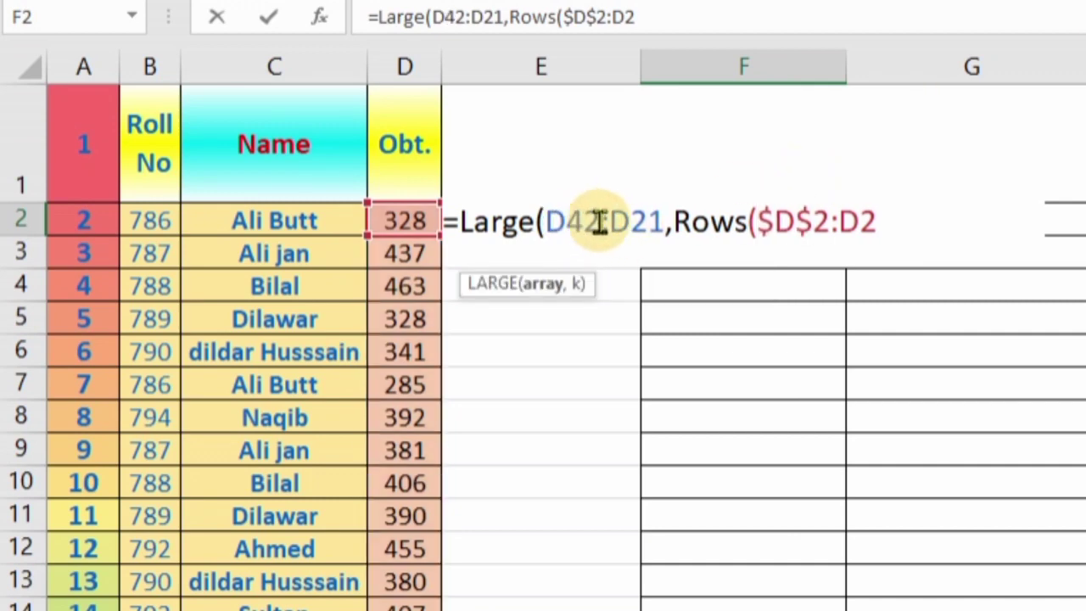
key(BackSpace)
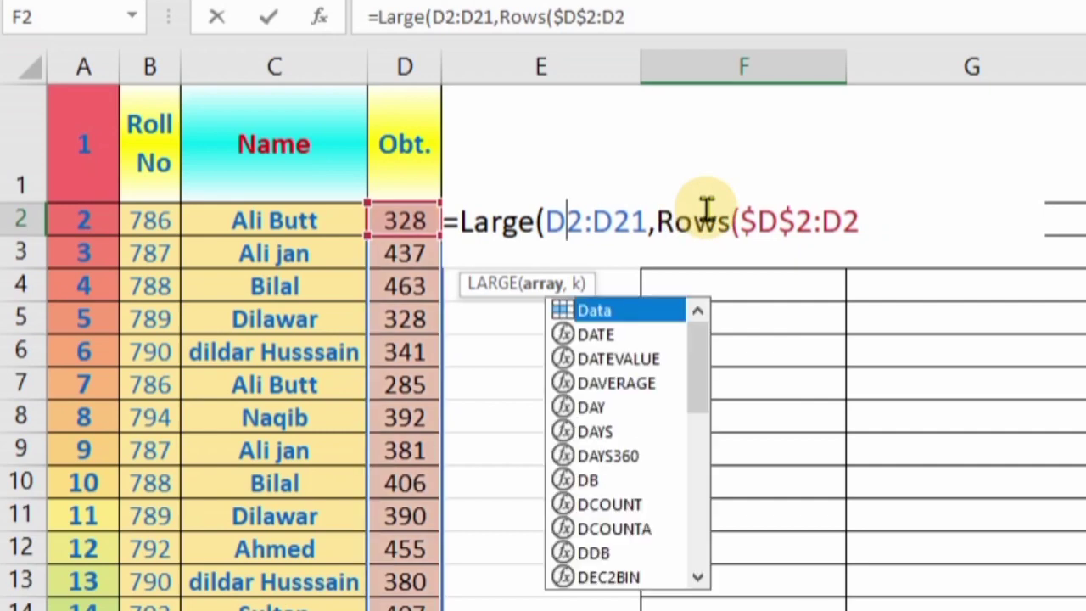
key(F4)
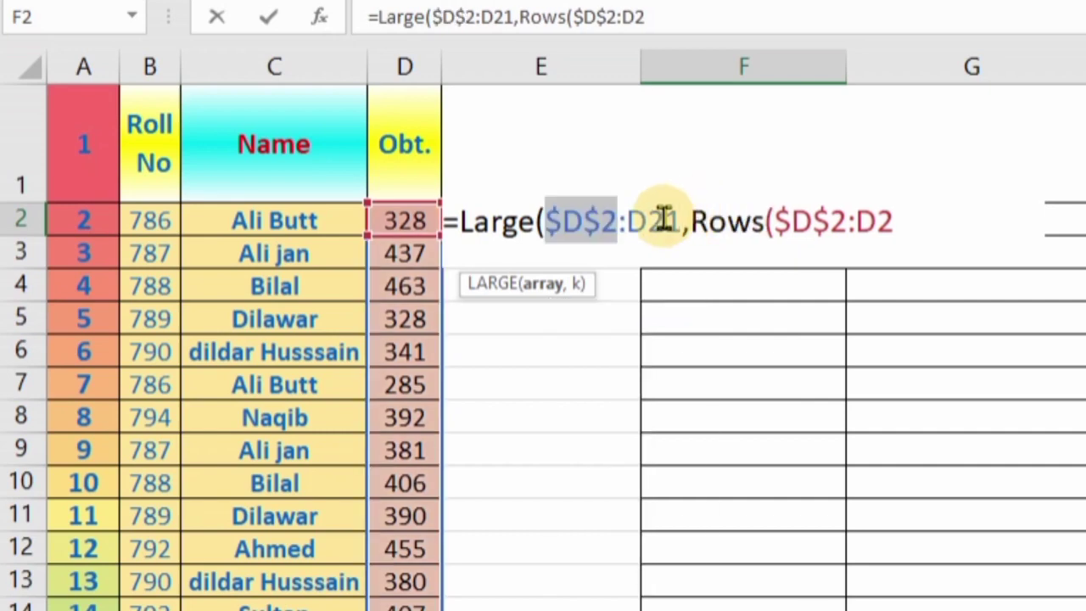
click(664, 219)
key(F4)
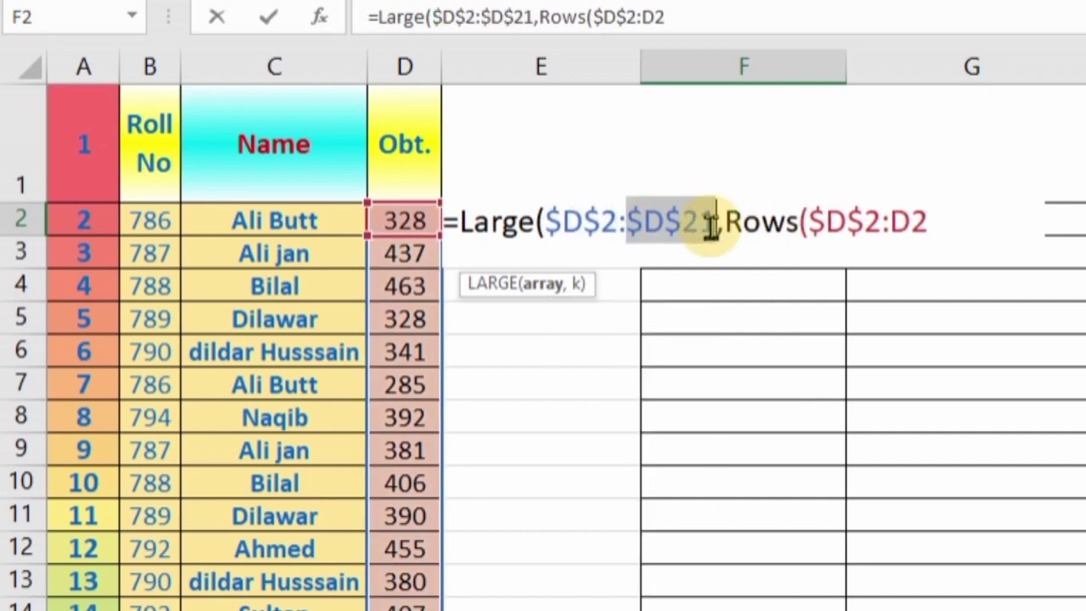
Finish the LARGE formula with nested ROWS in F2, accepting the closing-bracket correction, and fill it down to F9.
click(969, 219)
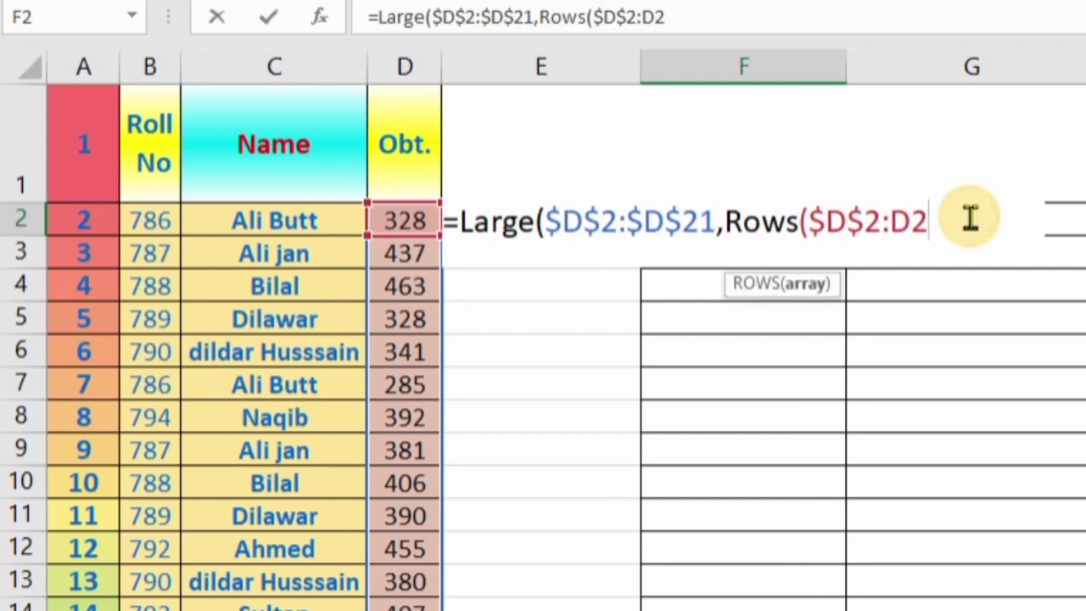
text())
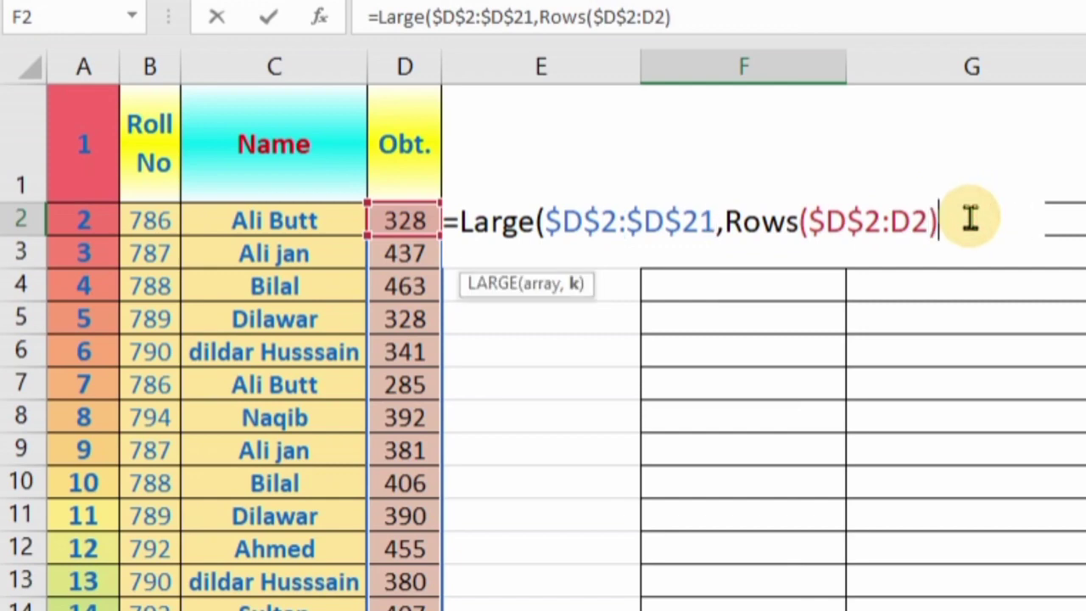
key(Return)
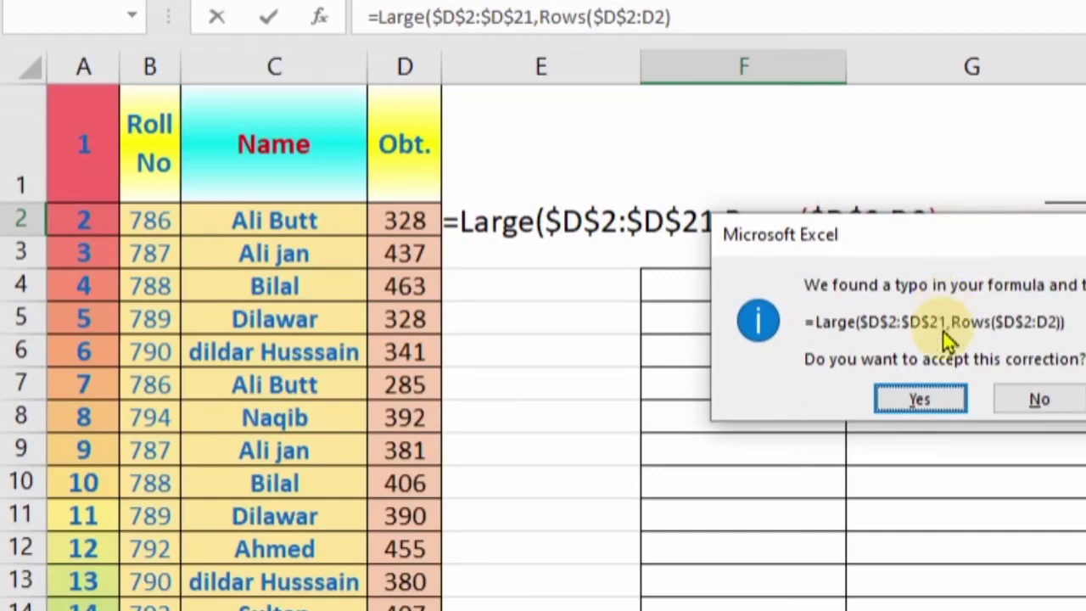
click(938, 396)
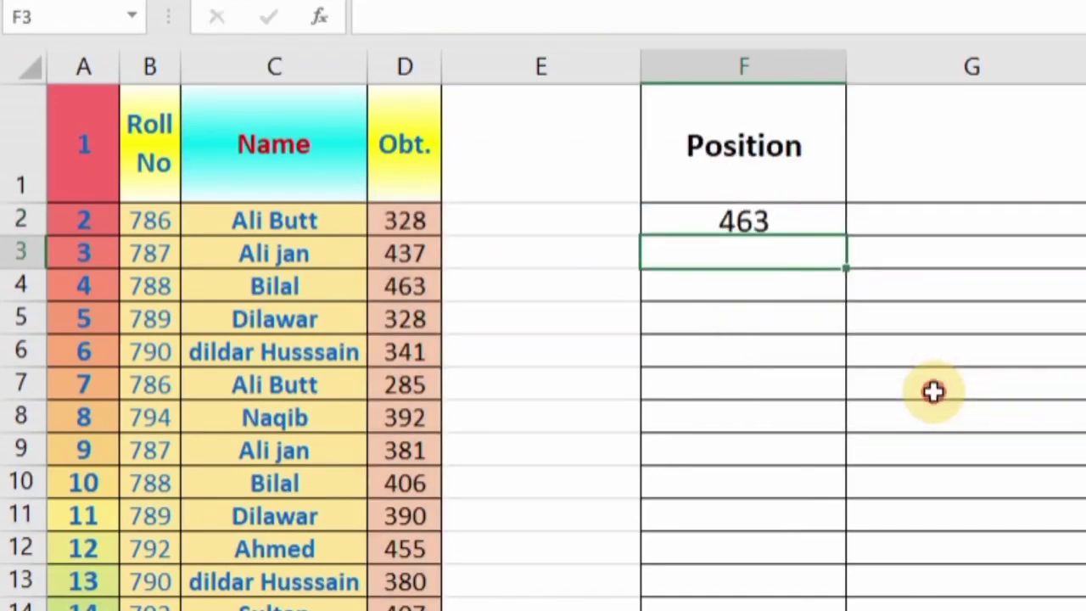
click(840, 220)
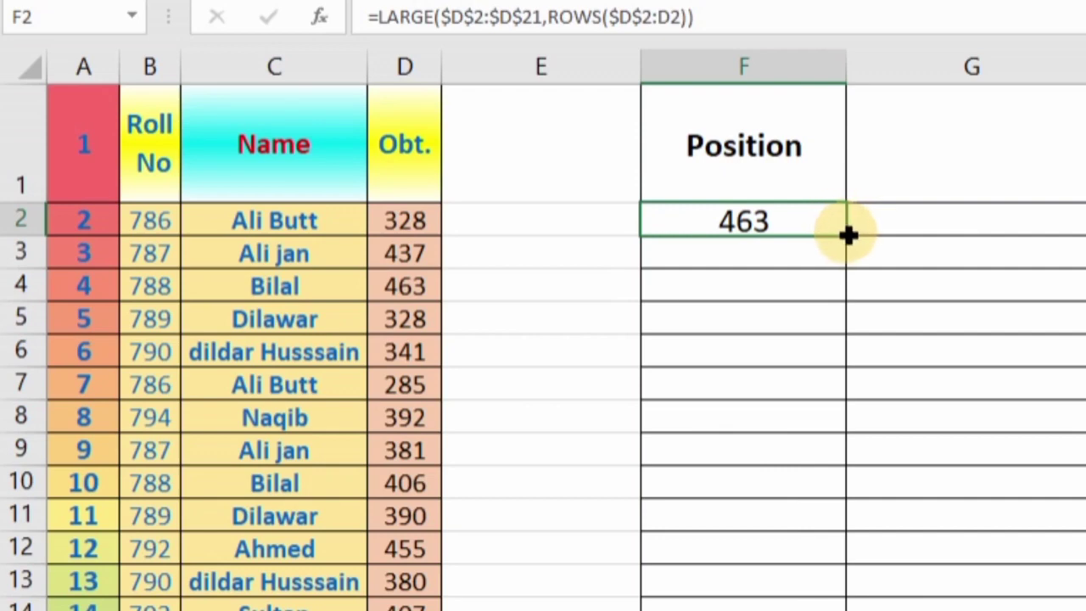
drag(848, 235, 854, 482)
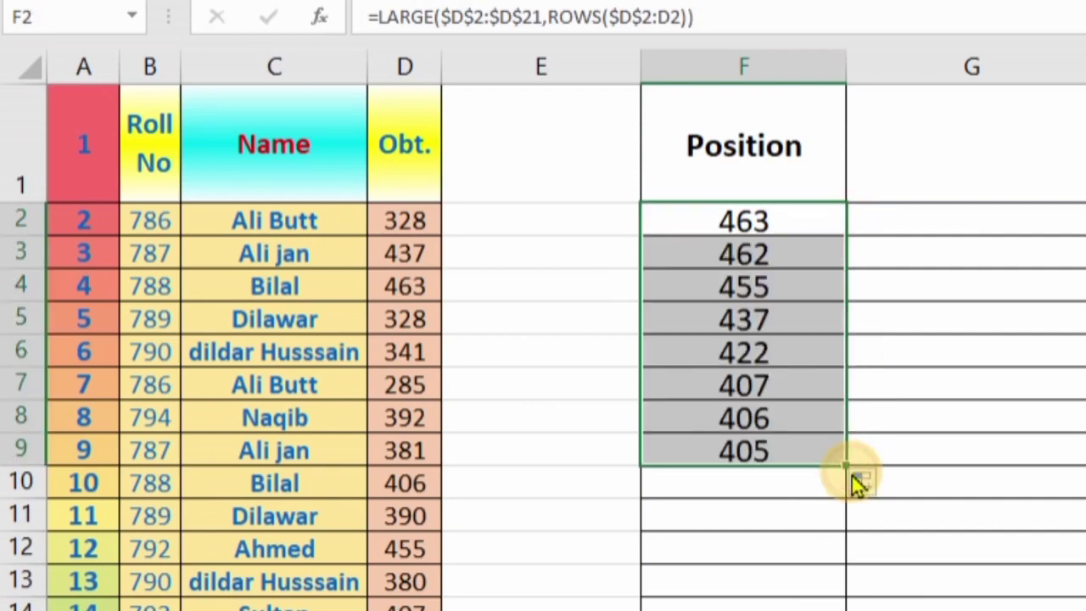
Examine how the ROWS range in the LARGE formula expands from cell to cell in F2 through F9.
click(804, 234)
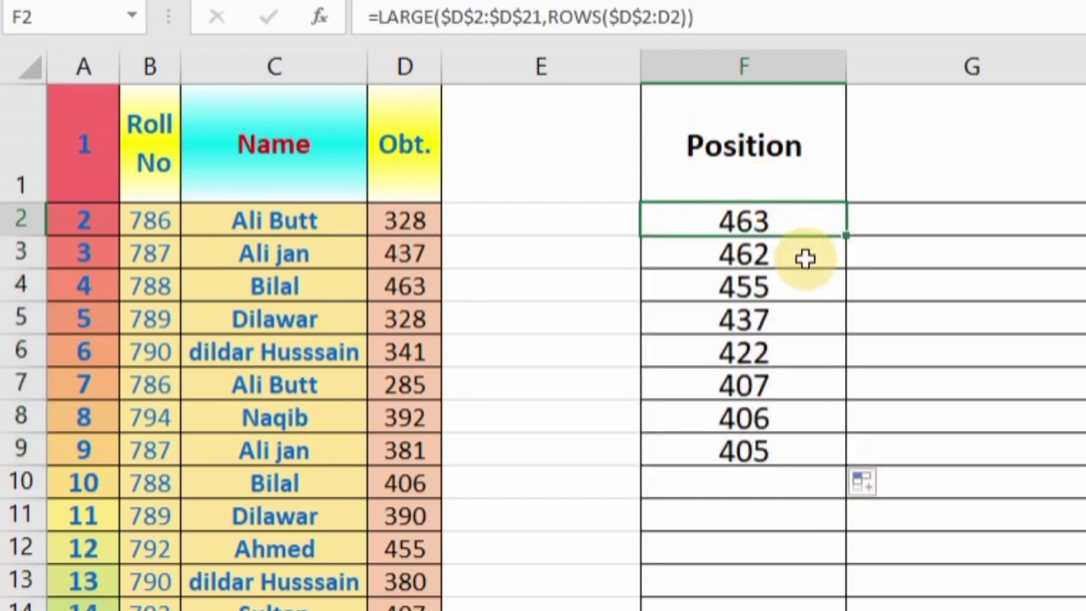
click(804, 257)
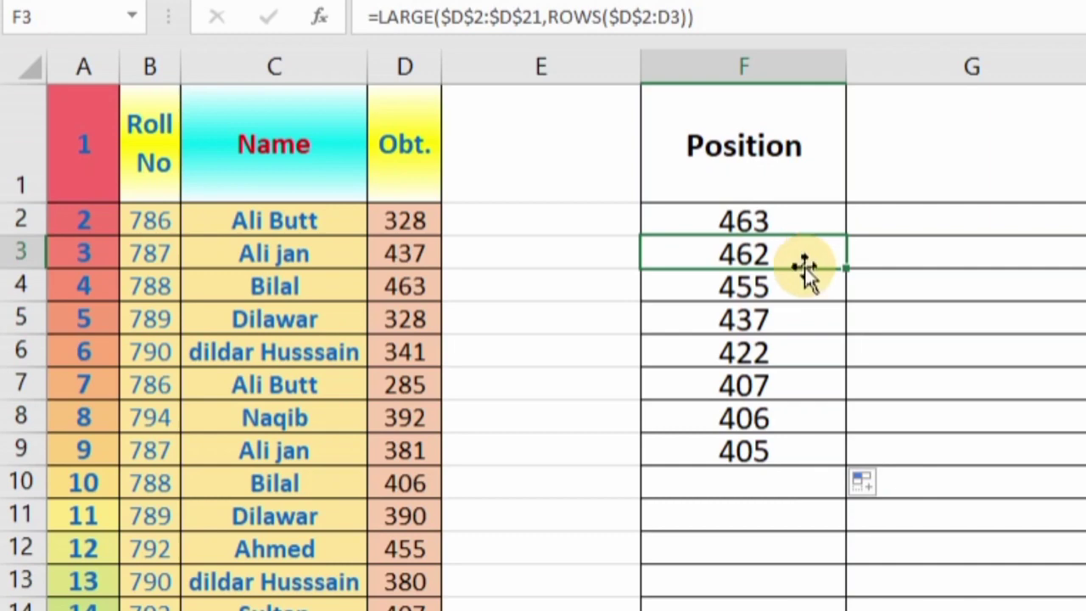
click(800, 287)
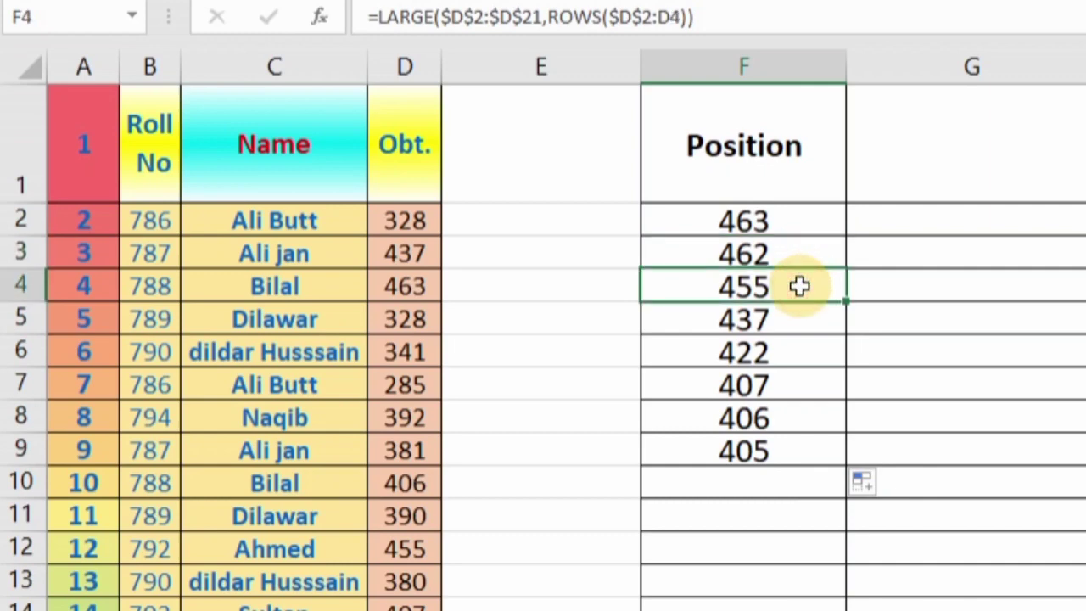
click(790, 317)
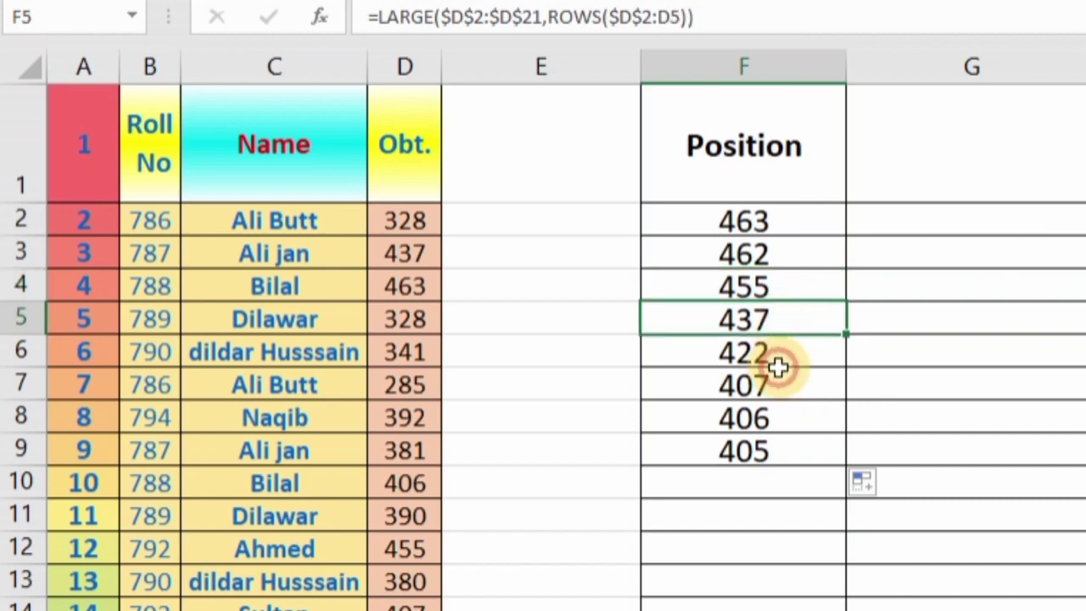
click(781, 378)
click(774, 354)
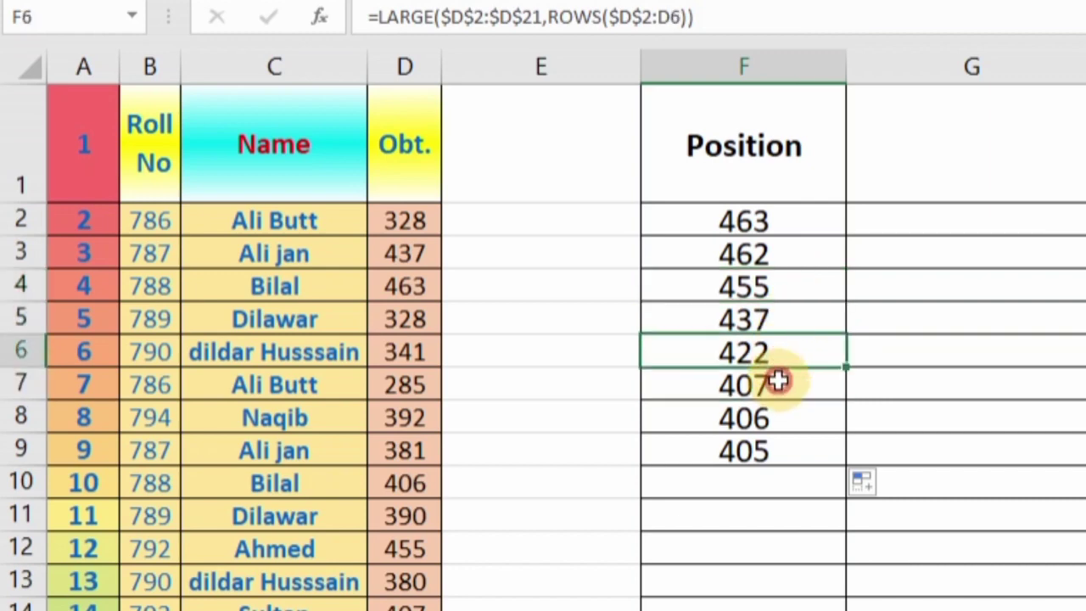
click(777, 382)
click(772, 421)
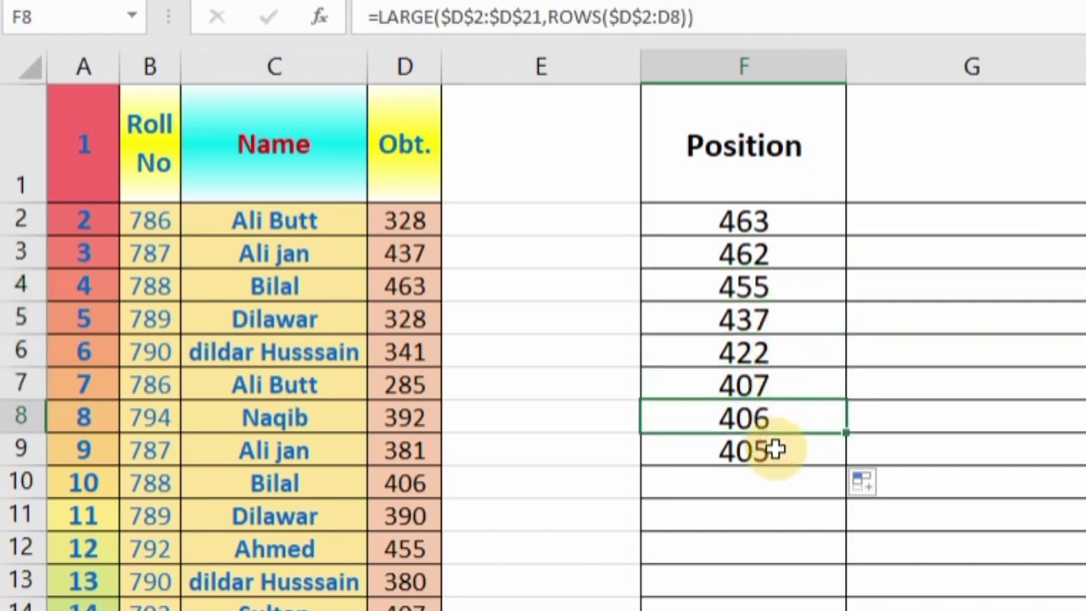
click(775, 449)
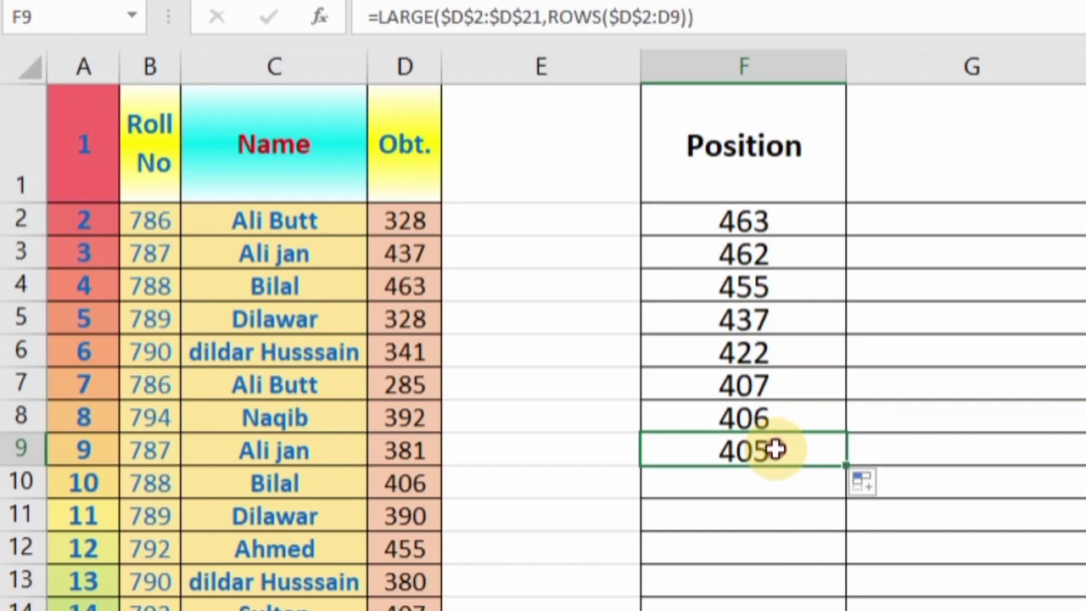
Extend the LARGE and ROWS formula in the Position column down to F21 and check the formula in that last cell.
click(802, 214)
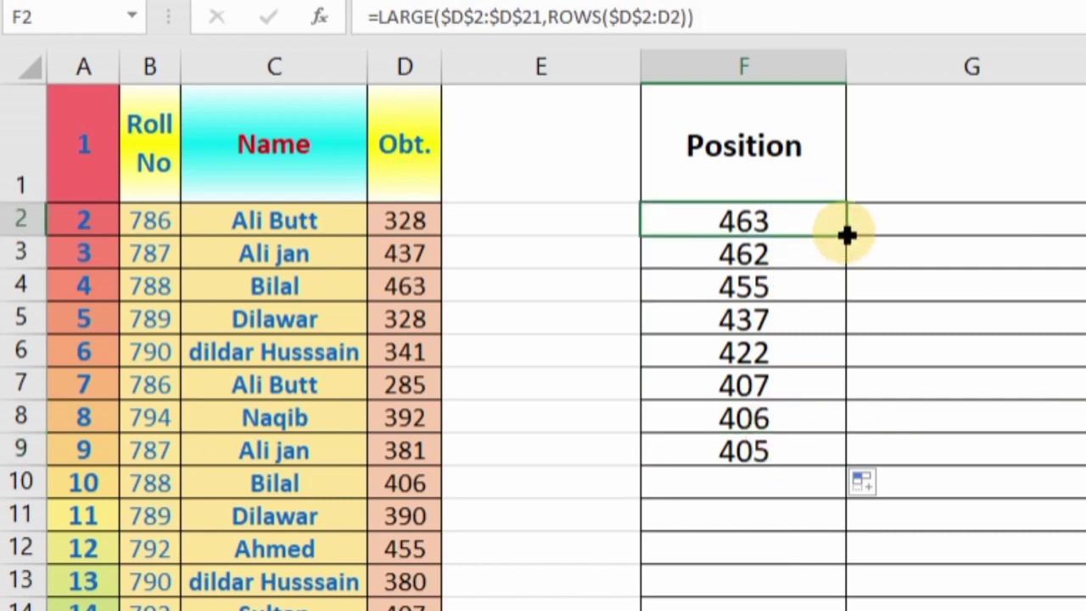
key(ctrl+shift+Down)
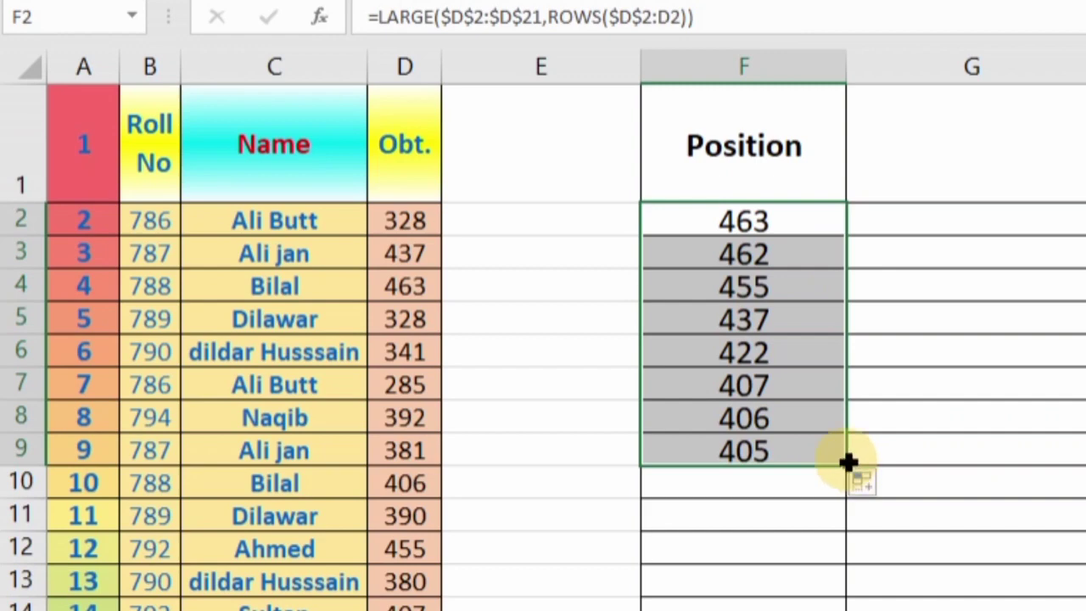
drag(848, 461, 848, 607)
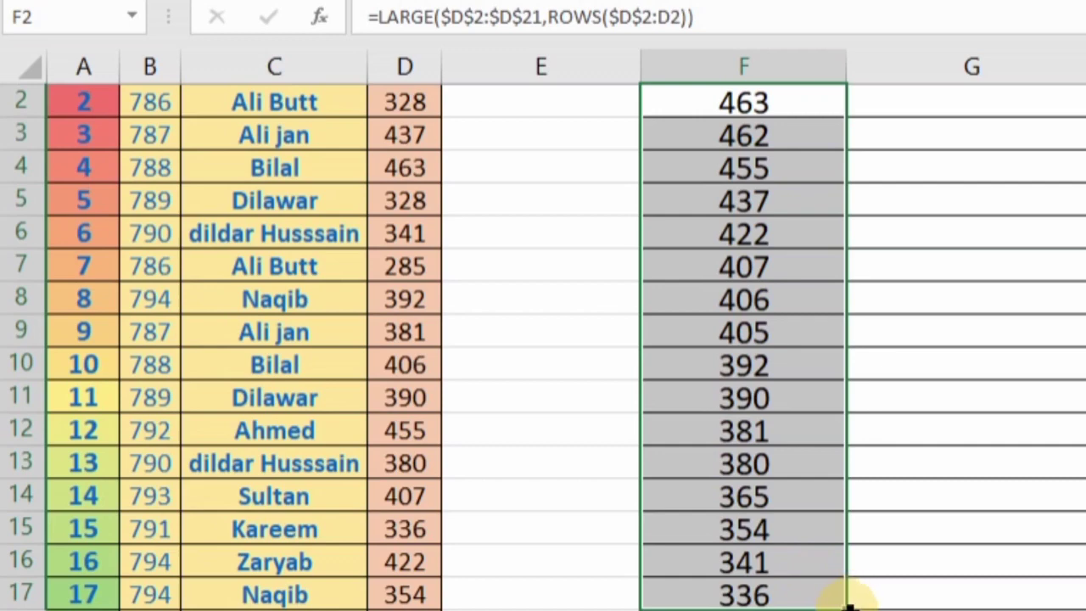
drag(848, 604, 826, 502)
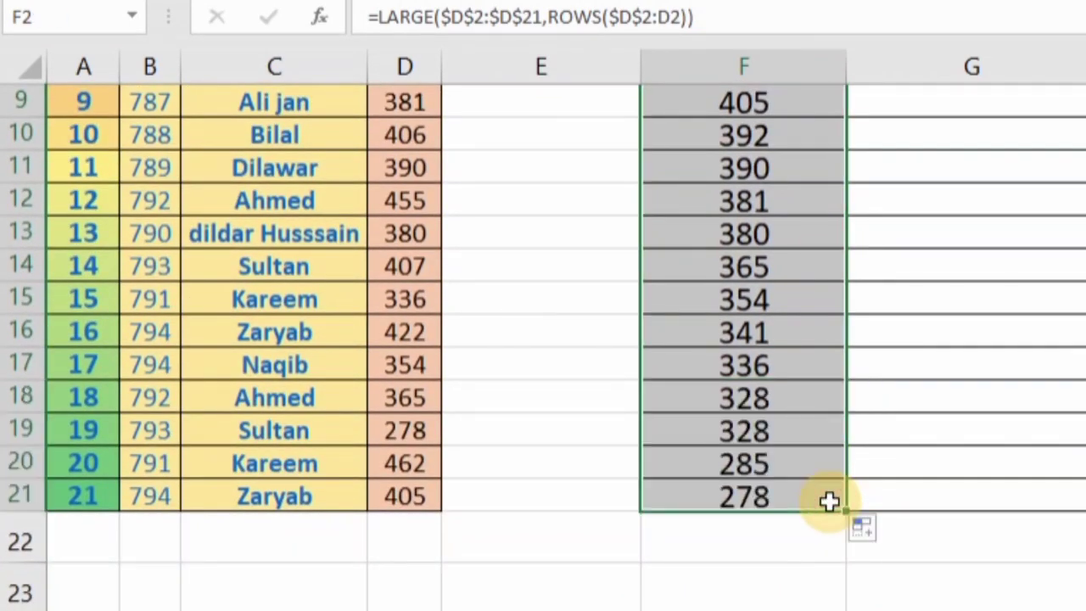
click(787, 497)
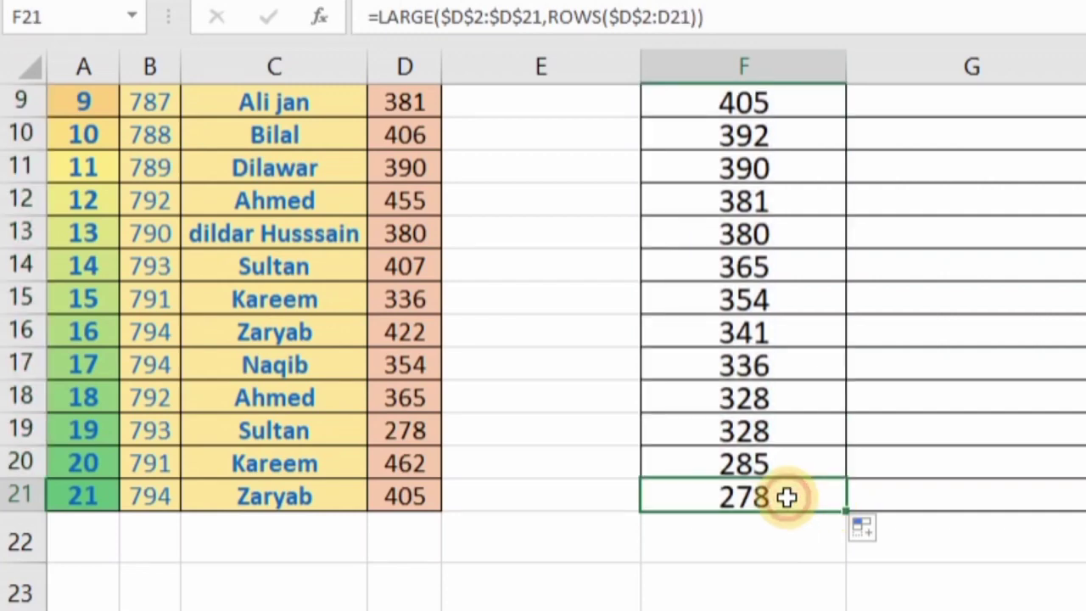
scroll(543, 346, up, 3)
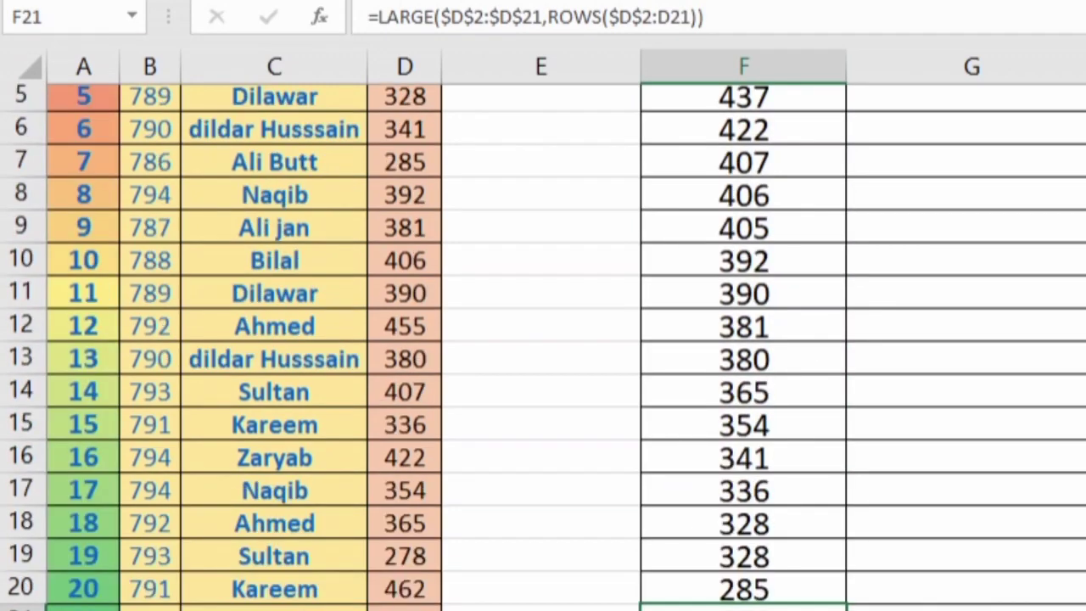